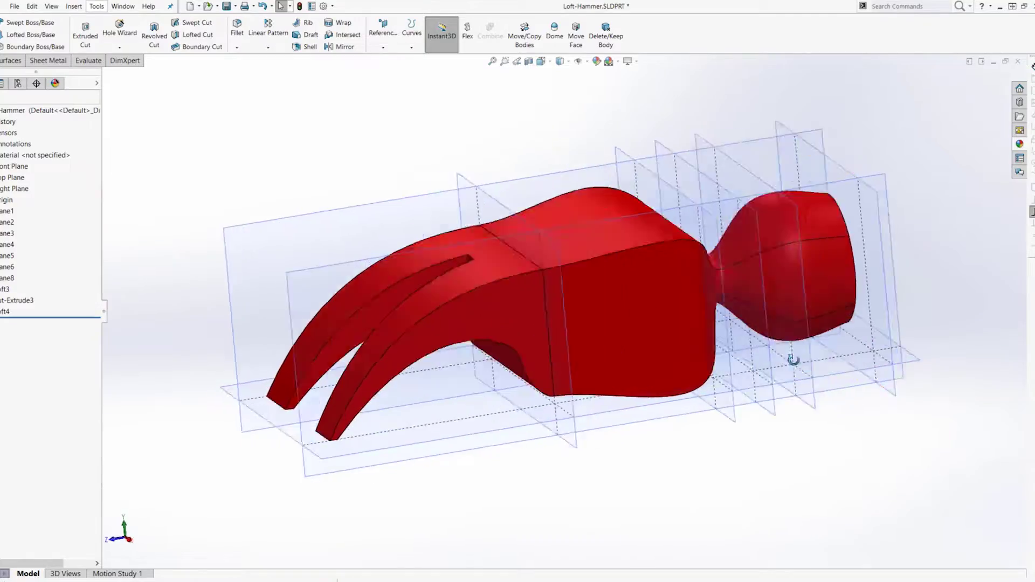
# Step: Roll the feature history back to just after Sketch1, so only the planes and the Front Plane rectangle remain
pyautogui.moveTo(793, 358); pyautogui.dragTo(931, 356, button='middle')
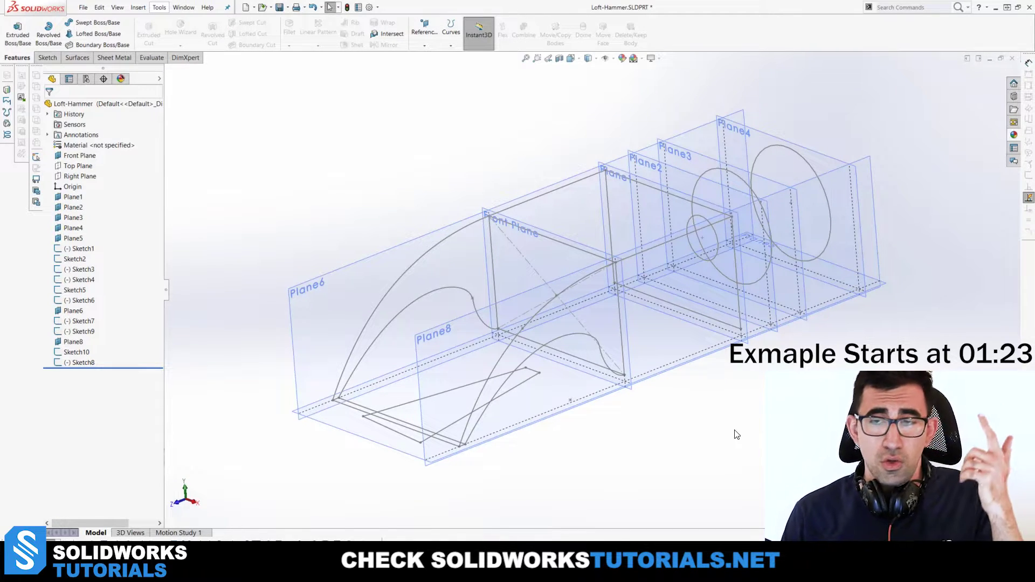
pyautogui.moveTo(717, 466); pyautogui.dragTo(759, 356, button='middle')
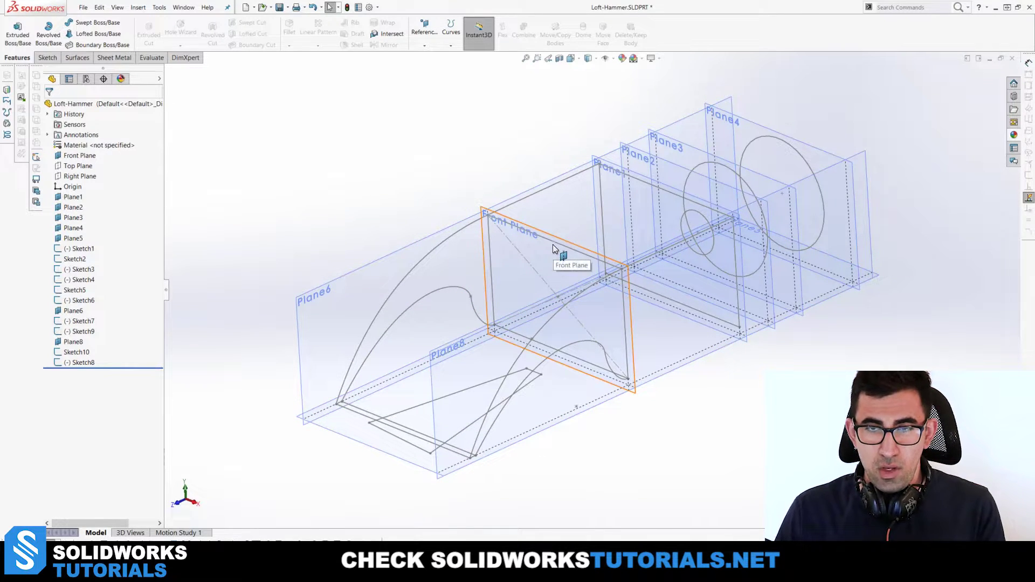
pyautogui.press('f')
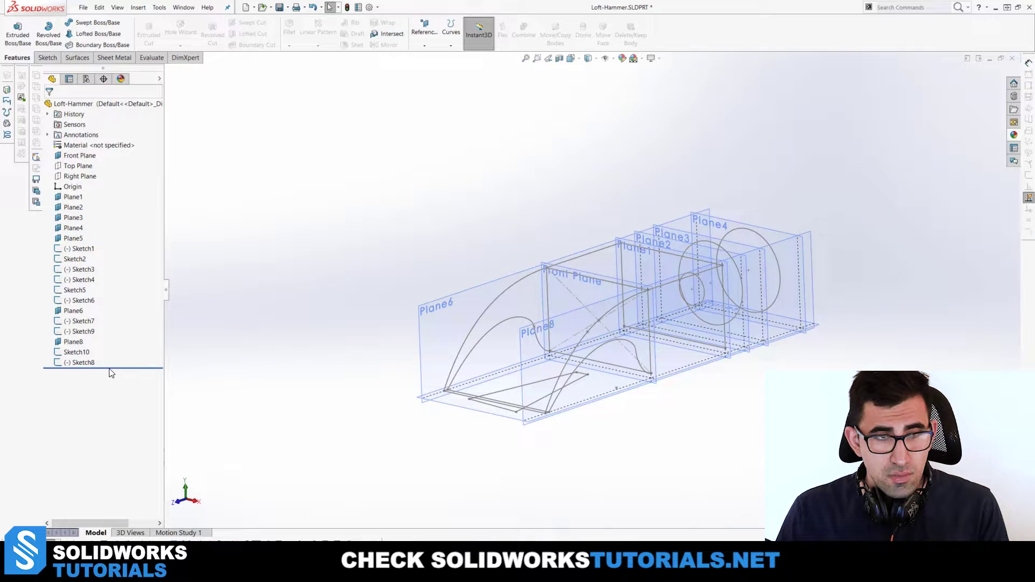
pyautogui.moveTo(111, 370); pyautogui.dragTo(114, 254)
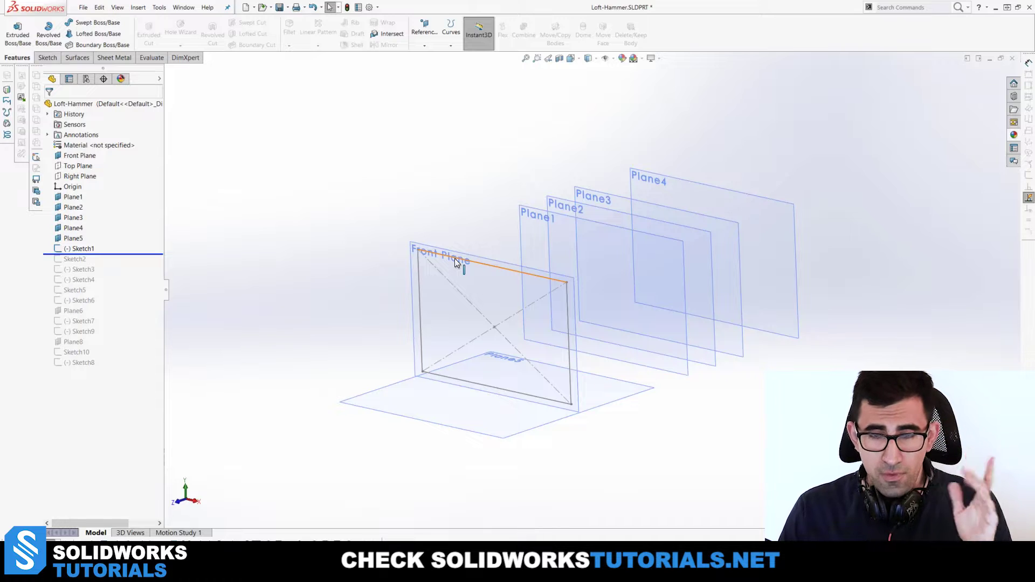
# Step: Edit the Front Plane rectangle sketch and draw a trial circle with a radius of about 35.3 over its upper edge
pyautogui.doubleClick(491, 266)
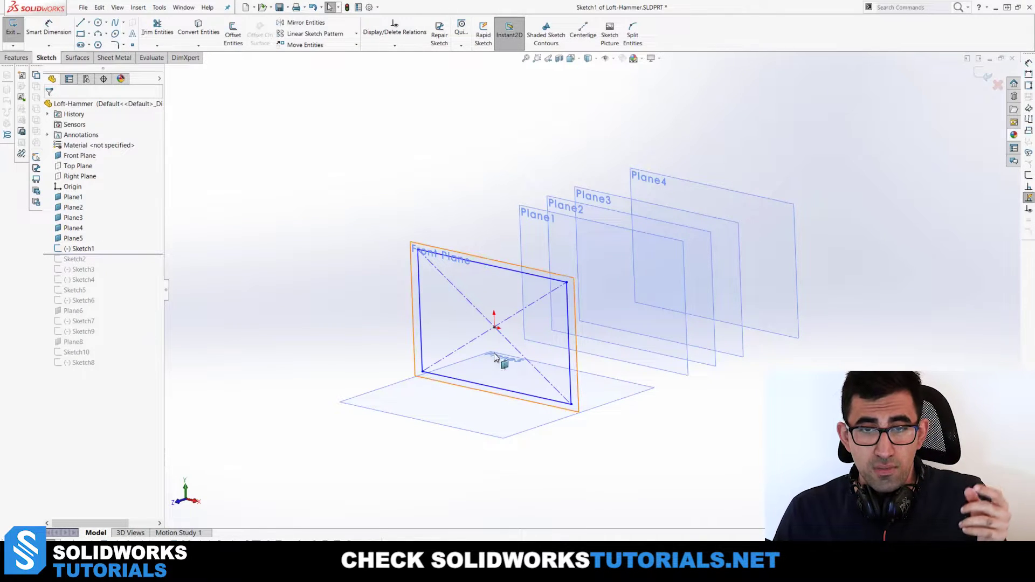
pyautogui.press('c')
pyautogui.click(469, 281)
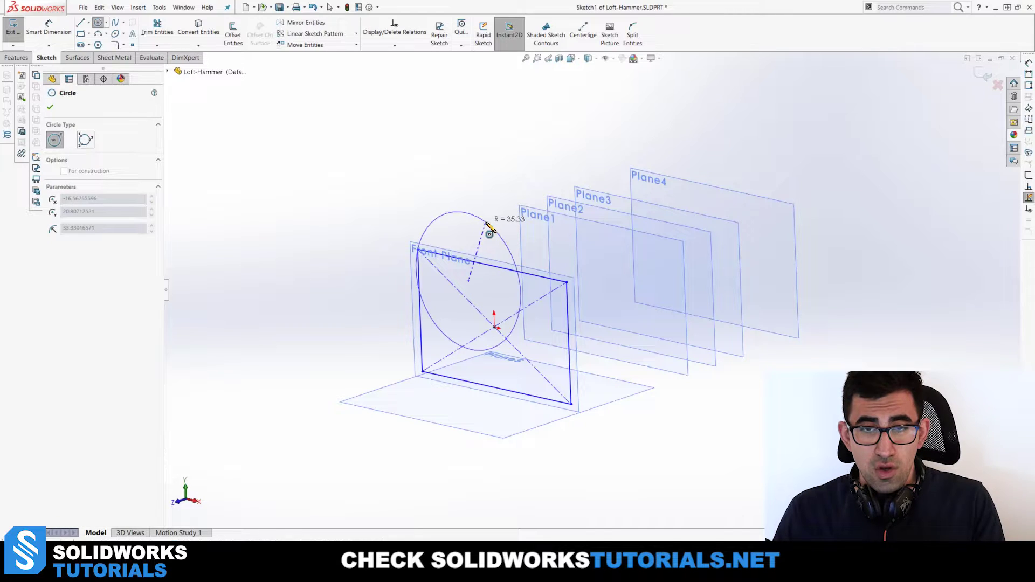
pyautogui.click(490, 233)
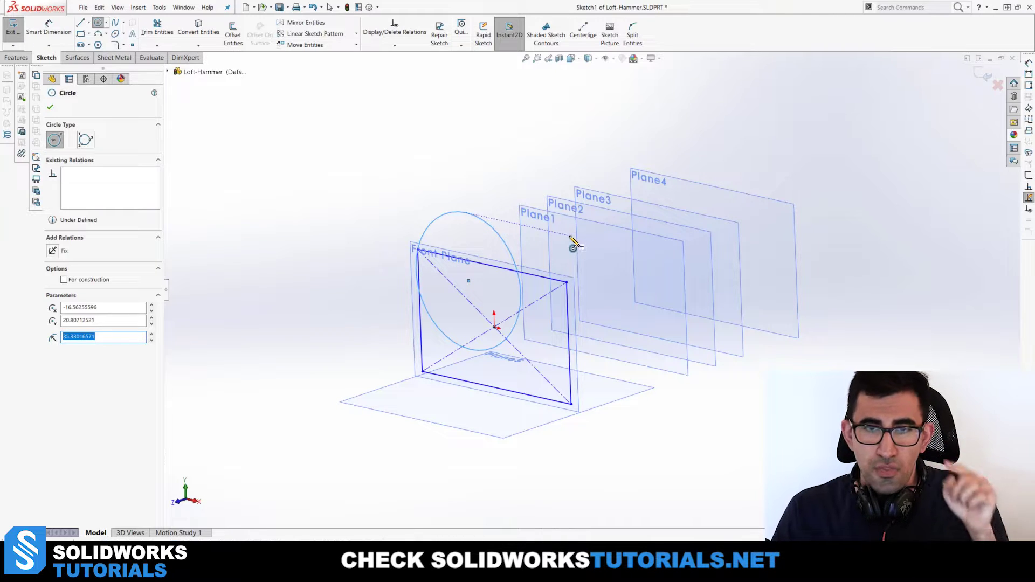
pyautogui.moveTo(541, 281); pyautogui.dragTo(525, 292, button='middle')
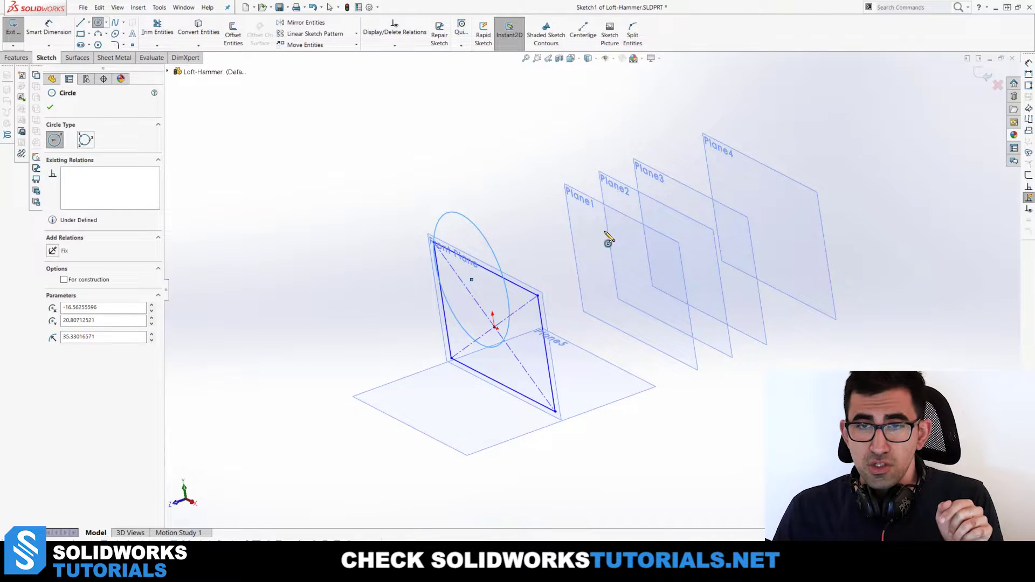
# Step: Draw a second trial circle of about 22.6 radius in Sketch1, outside the rectangle, and discard both circles
pyautogui.click(610, 217)
pyautogui.click(617, 260)
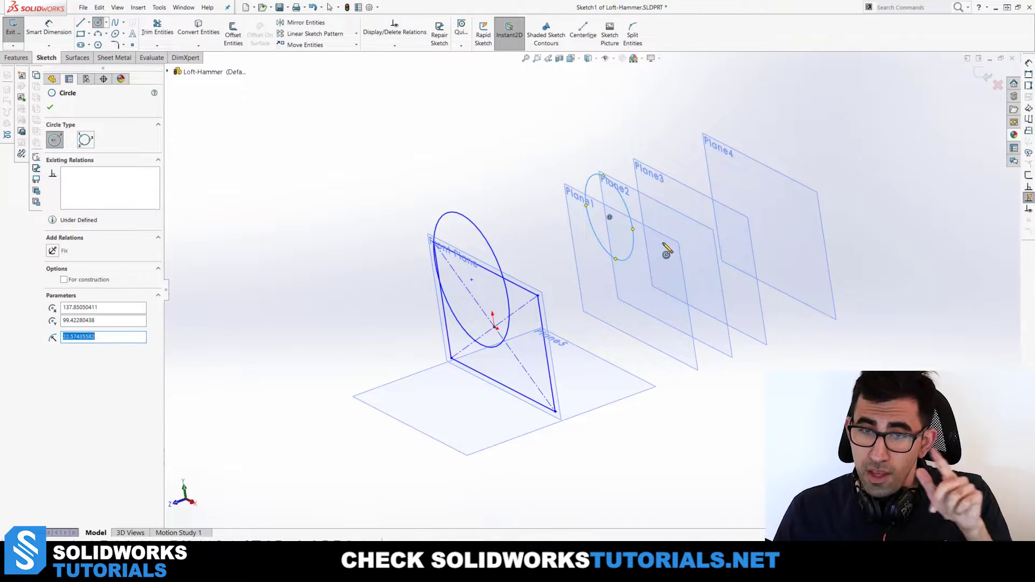
pyautogui.moveTo(620, 312); pyautogui.dragTo(673, 277, button='middle')
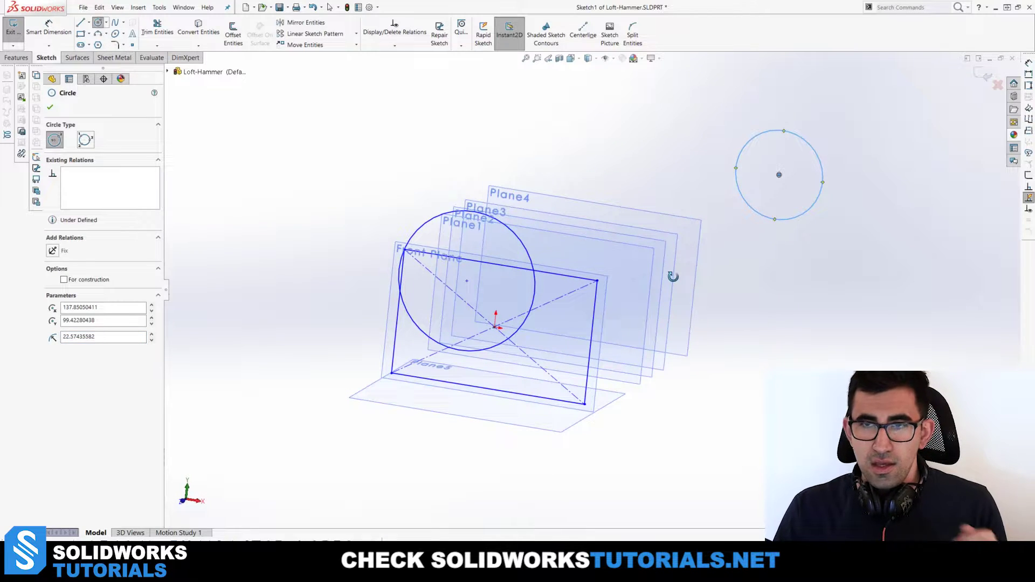
pyautogui.press('Escape')
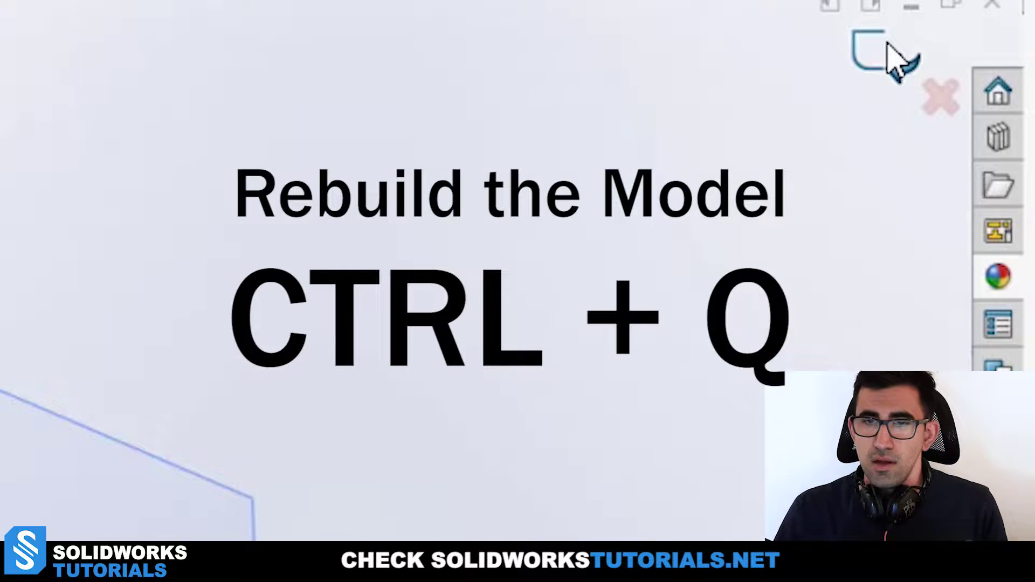
pyautogui.hotkey('ctrl', 'q')
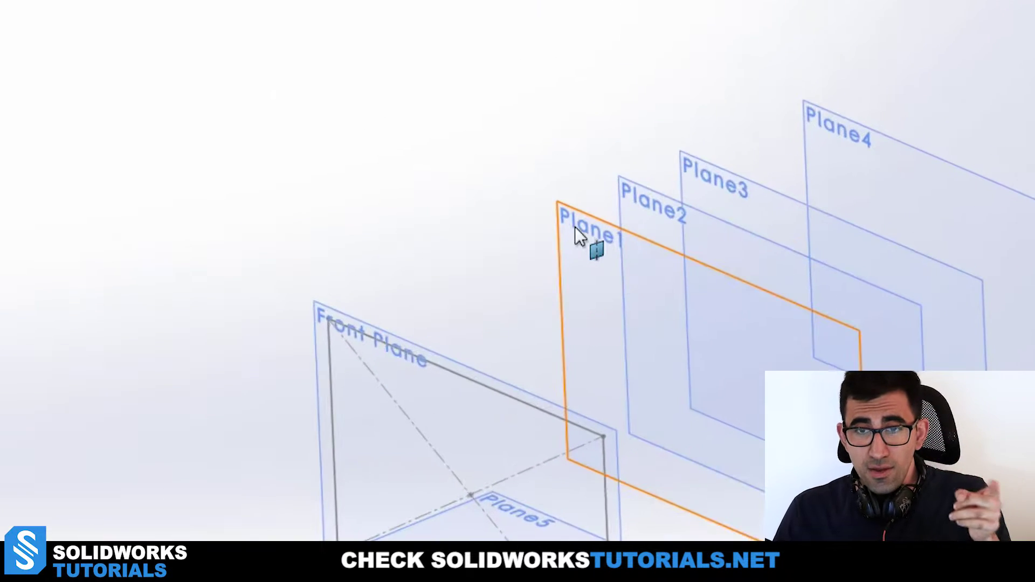
# Step: Start a sketch on Plane1, draw a trial circle of about 55.6 radius near the origin, and discard the sketch
pyautogui.click(545, 195)
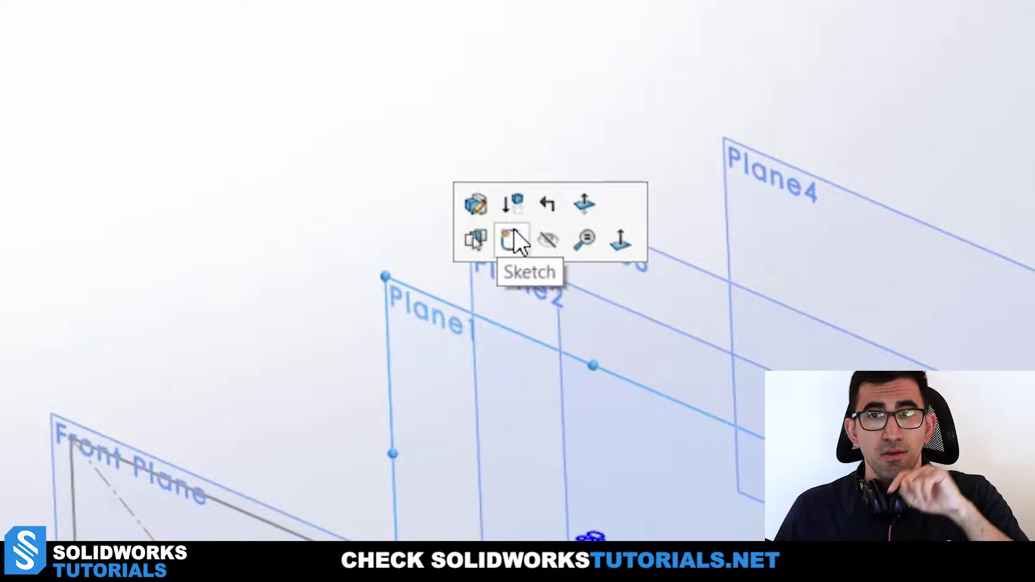
pyautogui.click(511, 240)
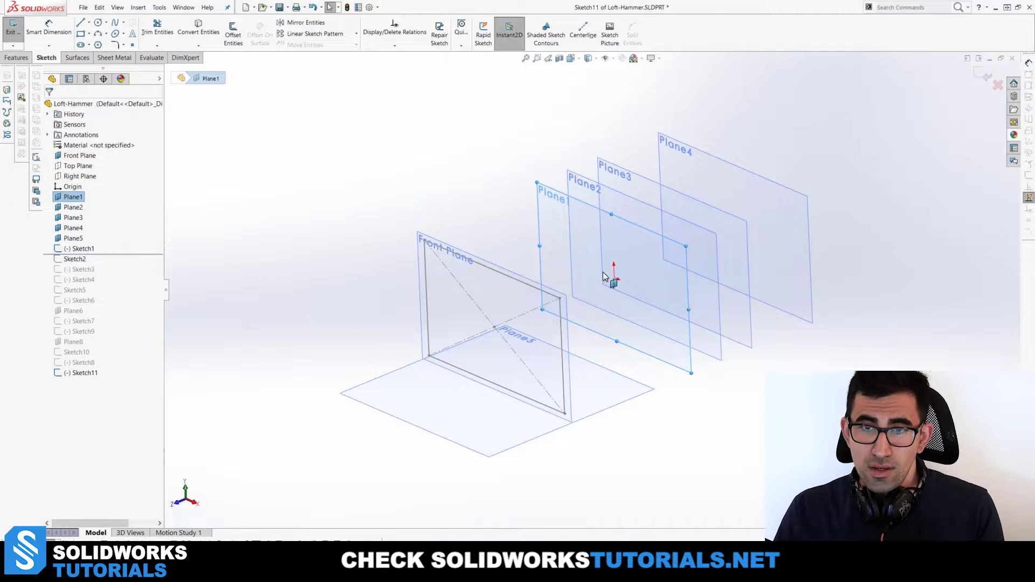
pyautogui.press('c')
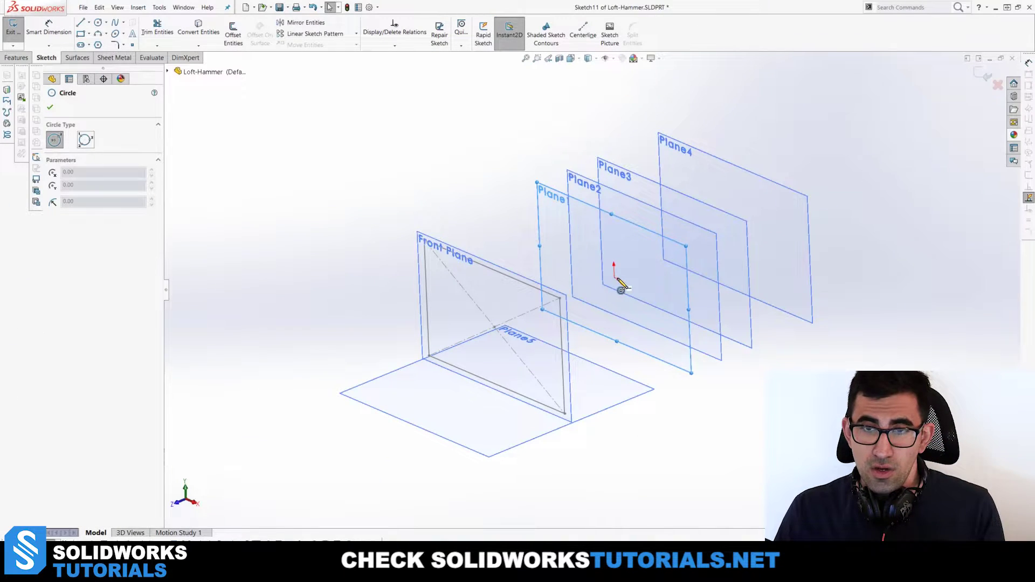
pyautogui.click(617, 278)
pyautogui.click(671, 231)
pyautogui.moveTo(714, 282)
pyautogui.mouseDown(button='middle')
pyautogui.moveTo(619, 268)
pyautogui.moveTo(642, 264)
pyautogui.mouseUp(button='middle')
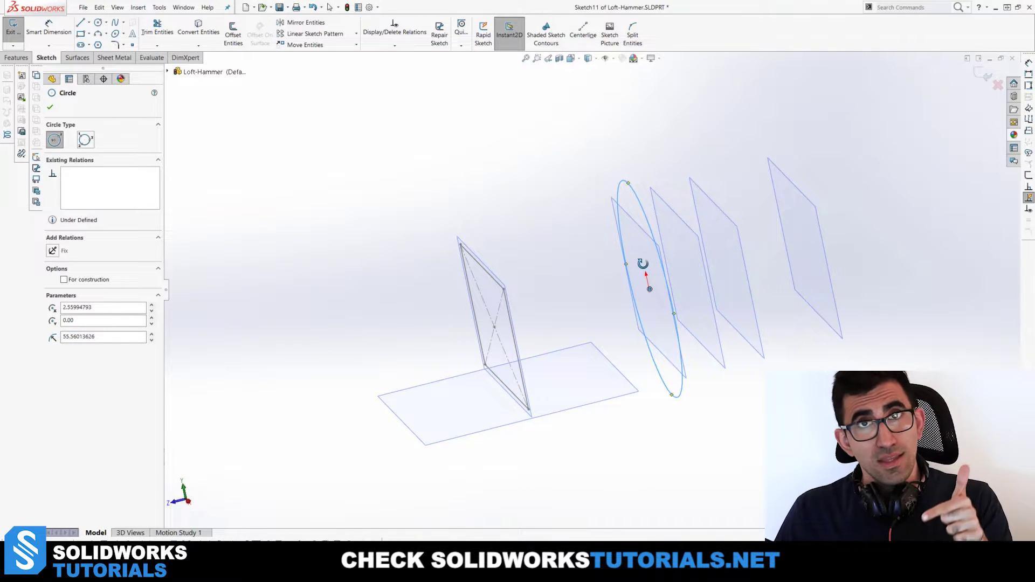
pyautogui.click(998, 85)
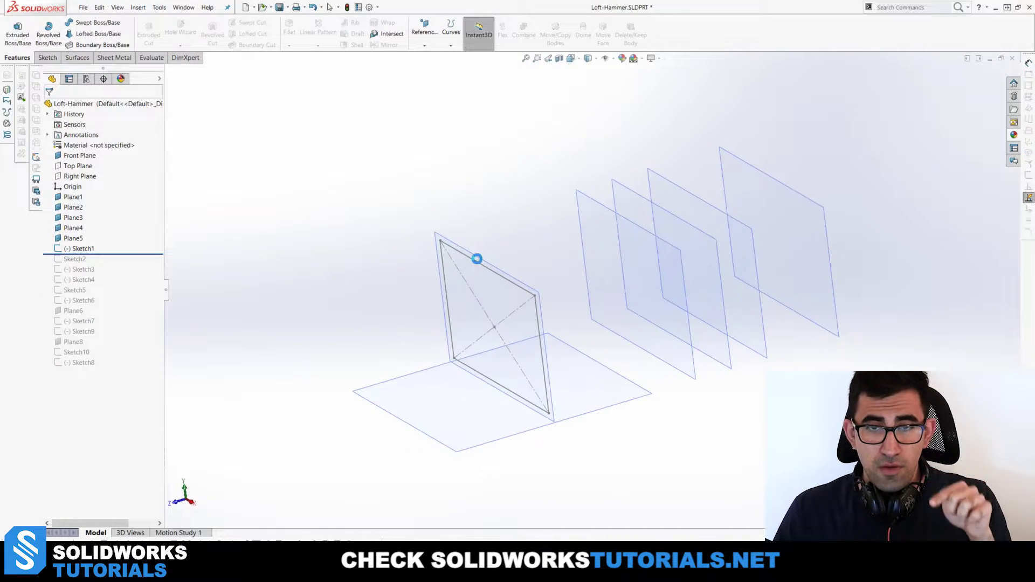
# Step: Roll the feature history forward to include Sketch2 and Sketch3
pyautogui.moveTo(108, 255); pyautogui.dragTo(108, 264)
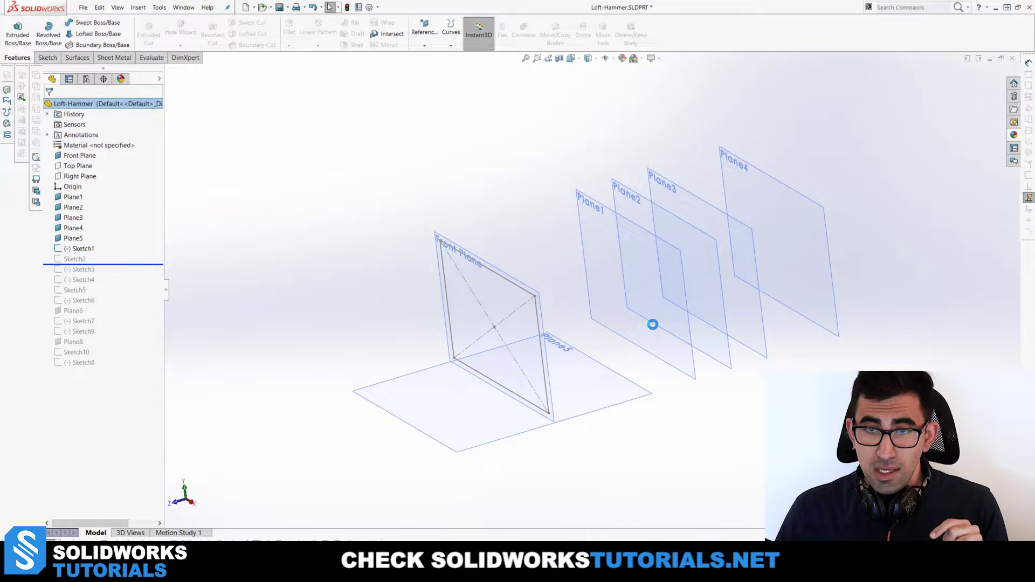
pyautogui.moveTo(653, 324); pyautogui.dragTo(690, 266, button='middle')
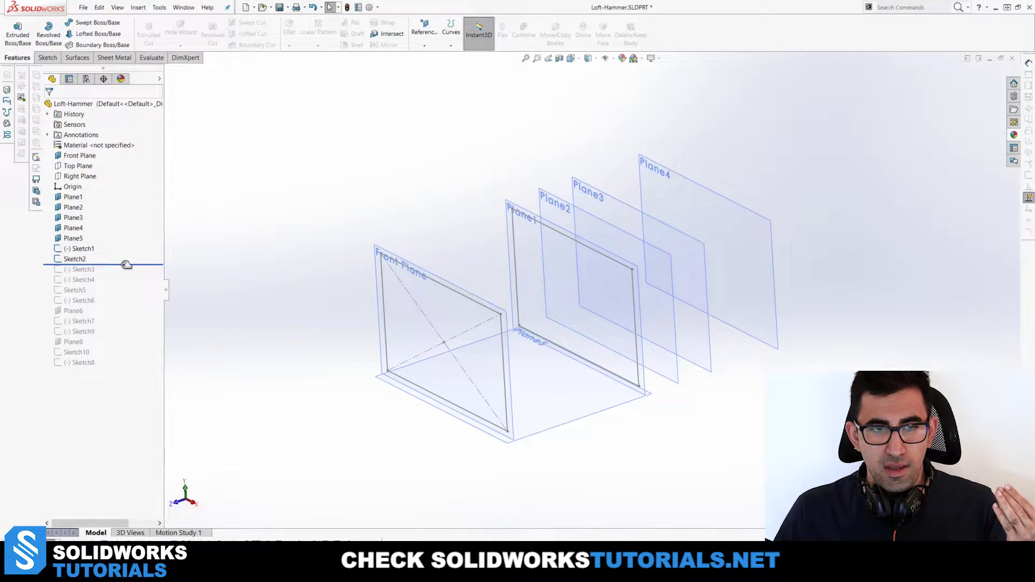
pyautogui.moveTo(126, 265); pyautogui.dragTo(126, 271)
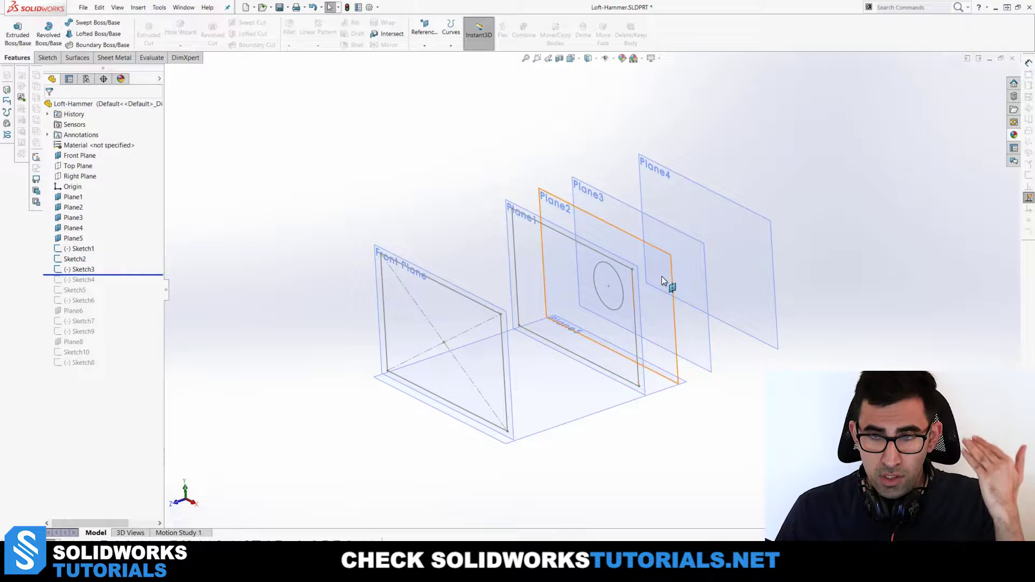
pyautogui.moveTo(661, 276); pyautogui.dragTo(567, 280, button='middle')
# Step: Roll the feature history forward to include Sketch4, Sketch5 and Sketch6
pyautogui.moveTo(119, 276); pyautogui.dragTo(118, 280)
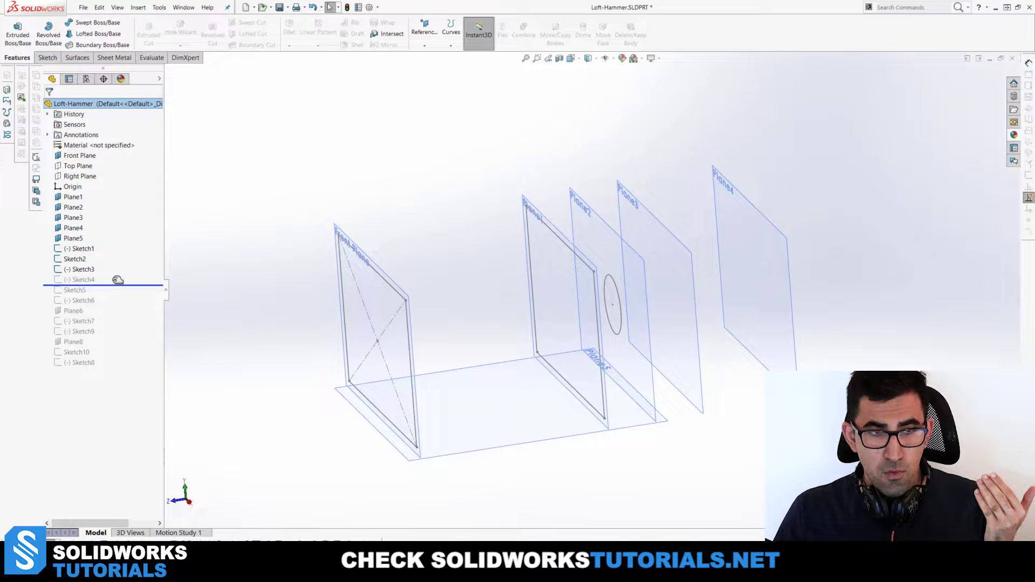
pyautogui.moveTo(578, 381)
pyautogui.mouseDown(button='middle')
pyautogui.moveTo(676, 363)
pyautogui.moveTo(597, 376)
pyautogui.mouseUp(button='middle')
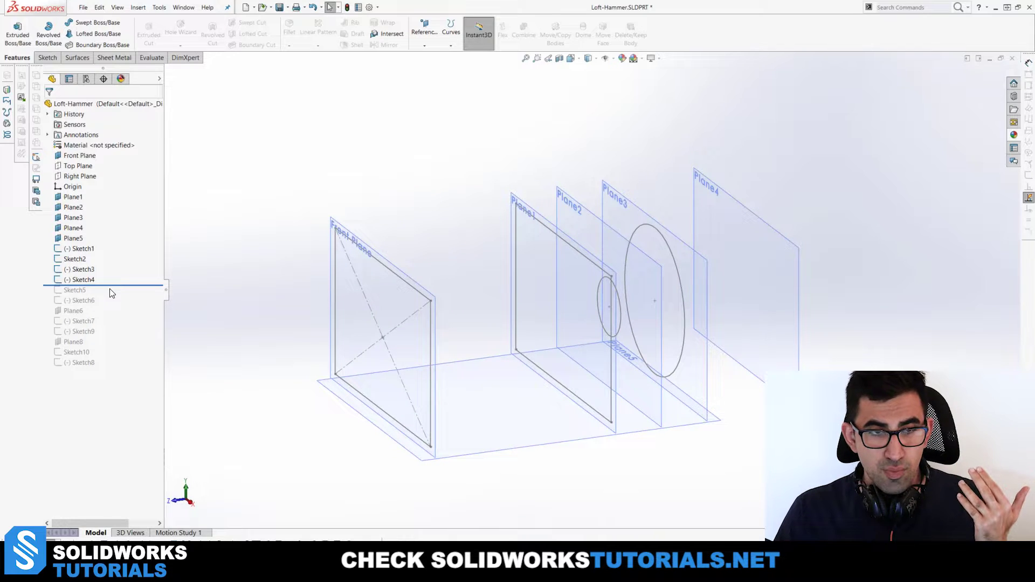
pyautogui.moveTo(118, 286); pyautogui.dragTo(119, 291)
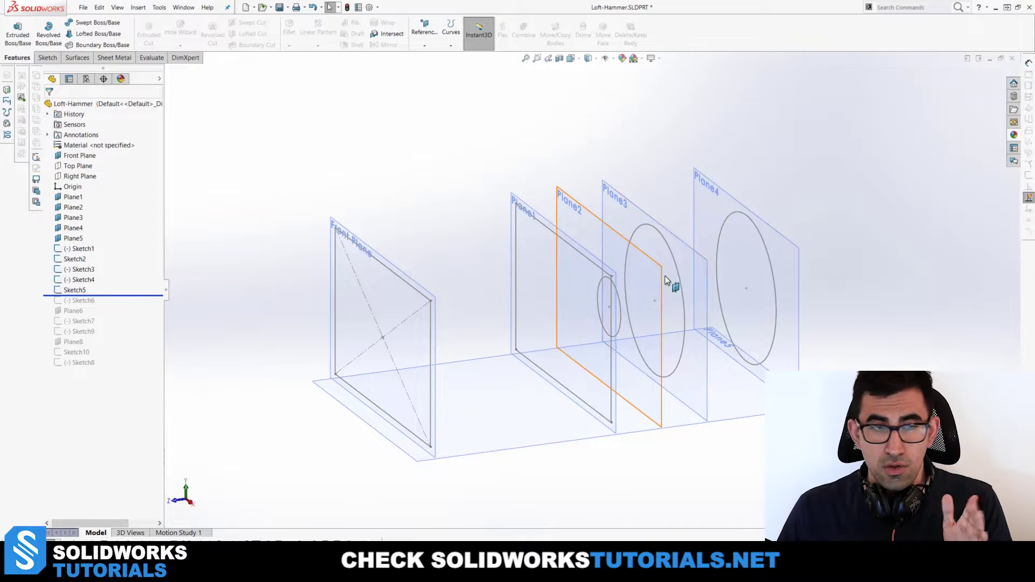
pyautogui.press('f')
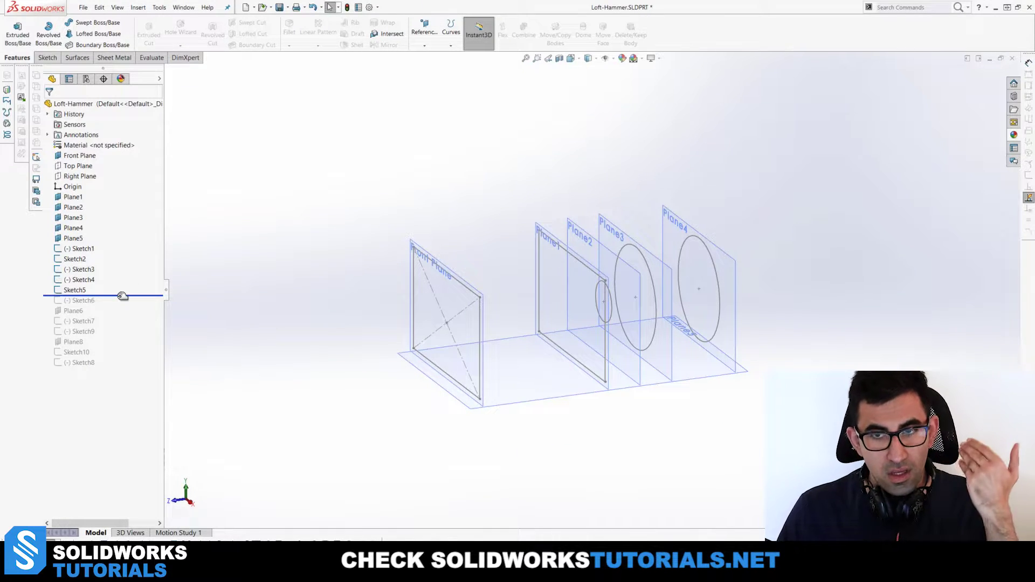
pyautogui.moveTo(122, 296); pyautogui.dragTo(123, 306)
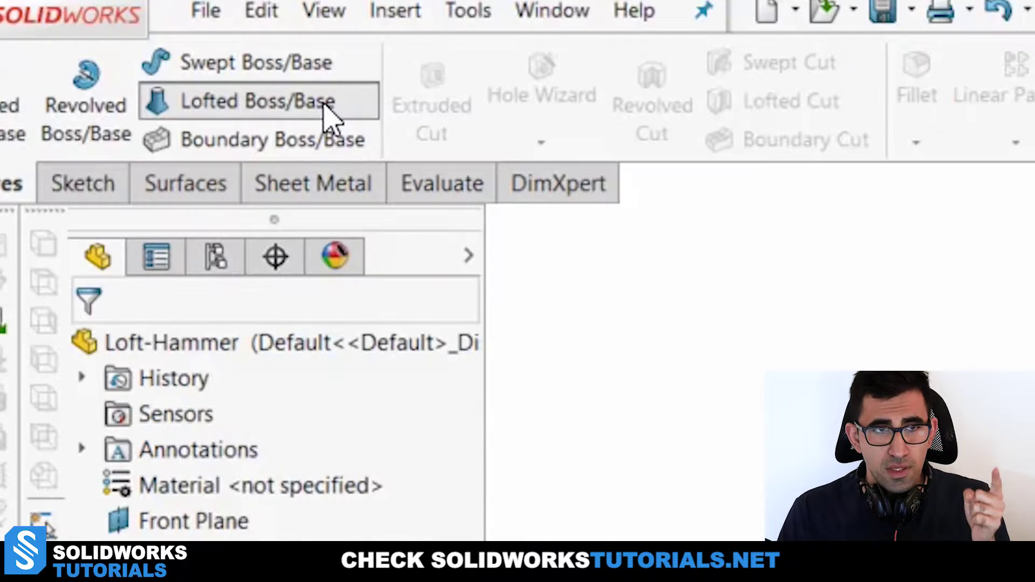
# Step: Start a Lofted Boss/Base with the narrow Plane5 sketch and the Front Plane rectangle as its first two profiles
pyautogui.click(118, 34)
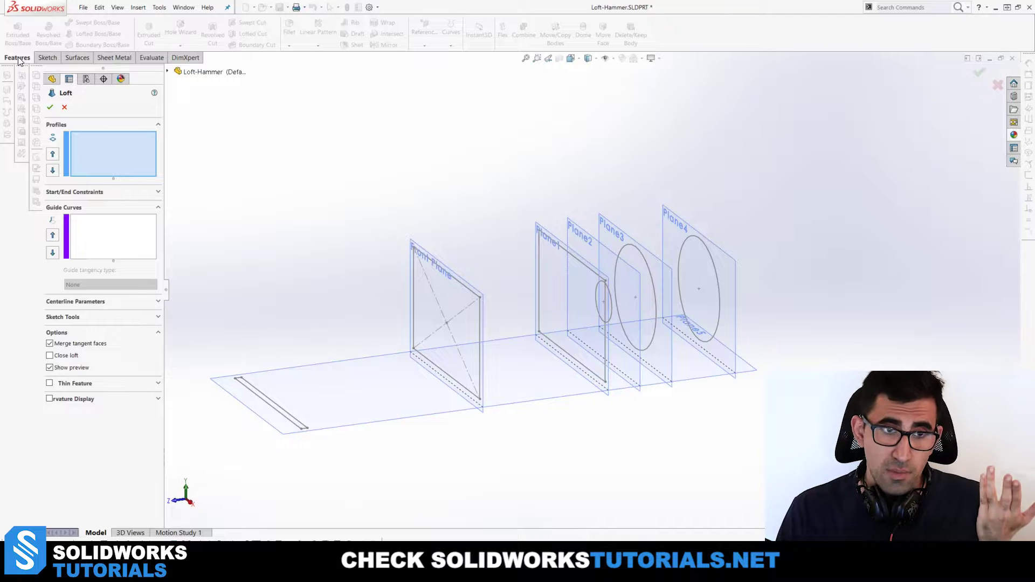
pyautogui.click(258, 396)
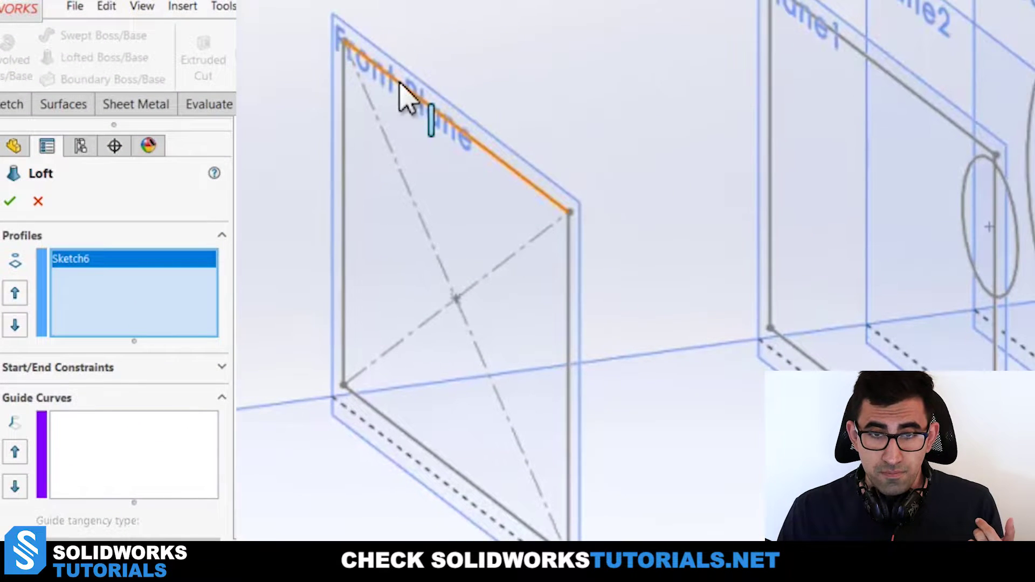
pyautogui.click(402, 86)
pyautogui.keyDown('ctrl'); pyautogui.moveTo(779, 113); pyautogui.dragTo(426, 93, button='middle'); pyautogui.keyUp('ctrl')
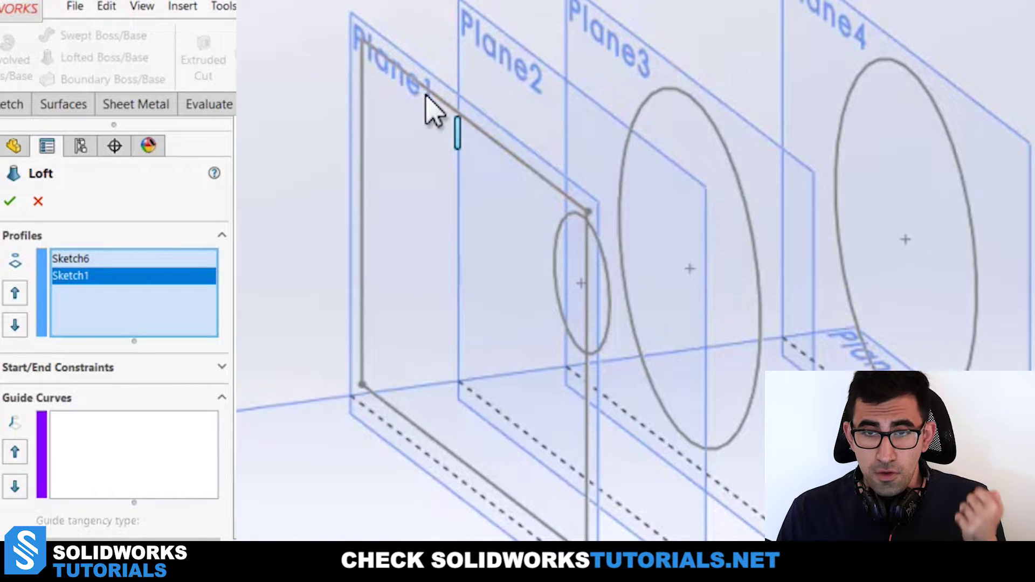
# Step: Add the Plane1 rectangle and the circles on Plane2, Plane3 and Plane4 as loft profiles, in that order
pyautogui.click(612, 286)
pyautogui.keyDown('ctrl'); pyautogui.moveTo(632, 287); pyautogui.dragTo(469, 289, button='middle'); pyautogui.keyUp('ctrl')
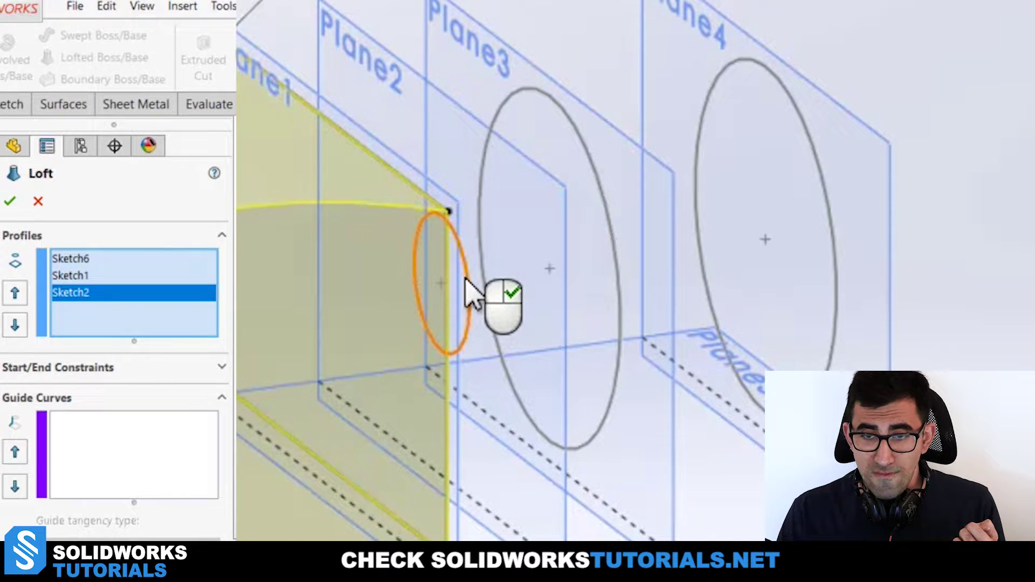
pyautogui.click(559, 104)
pyautogui.keyDown('ctrl'); pyautogui.moveTo(559, 104); pyautogui.dragTo(397, 108, button='middle'); pyautogui.keyUp('ctrl')
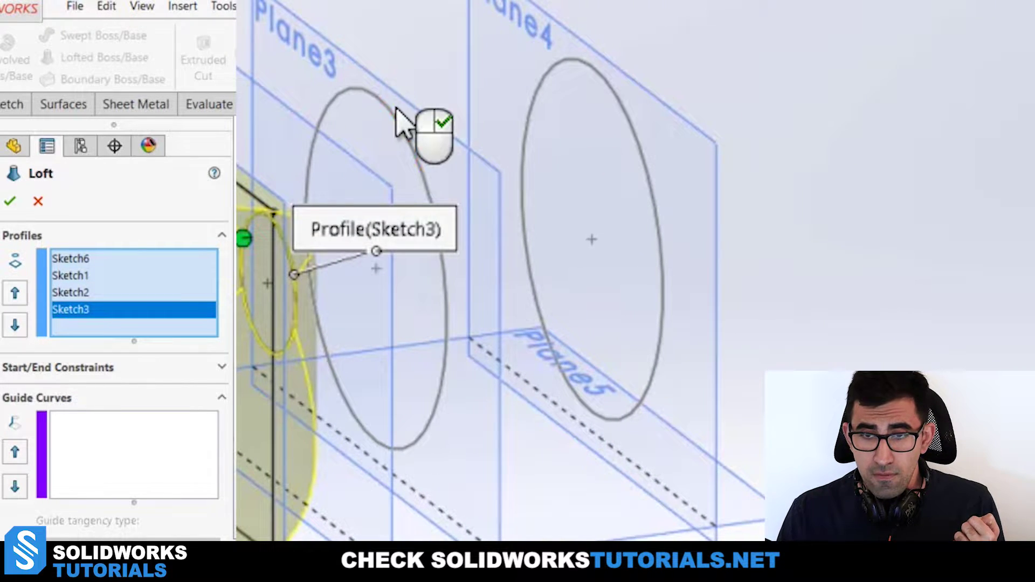
pyautogui.click(548, 83)
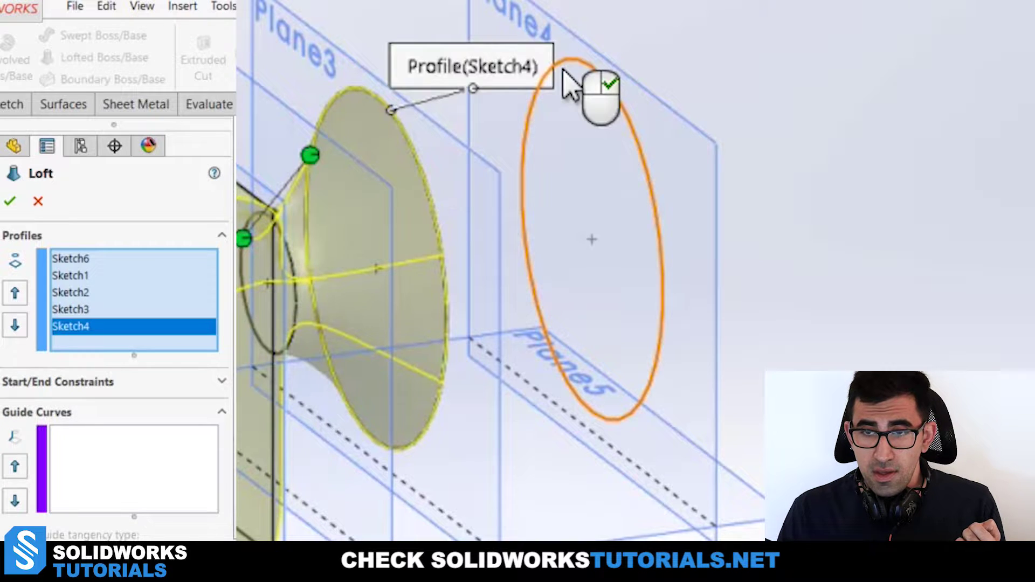
pyautogui.click(564, 73)
pyautogui.moveTo(577, 83)
pyautogui.mouseDown(button='middle')
pyautogui.moveTo(635, 177)
pyautogui.moveTo(707, 262)
pyautogui.moveTo(739, 335)
pyautogui.moveTo(668, 269)
pyautogui.moveTo(615, 270)
pyautogui.moveTo(586, 315)
pyautogui.moveTo(625, 403)
pyautogui.moveTo(561, 315)
pyautogui.moveTo(573, 403)
pyautogui.moveTo(550, 383)
pyautogui.moveTo(561, 250)
pyautogui.moveTo(520, 215)
pyautogui.moveTo(555, 251)
pyautogui.mouseUp(button='middle')
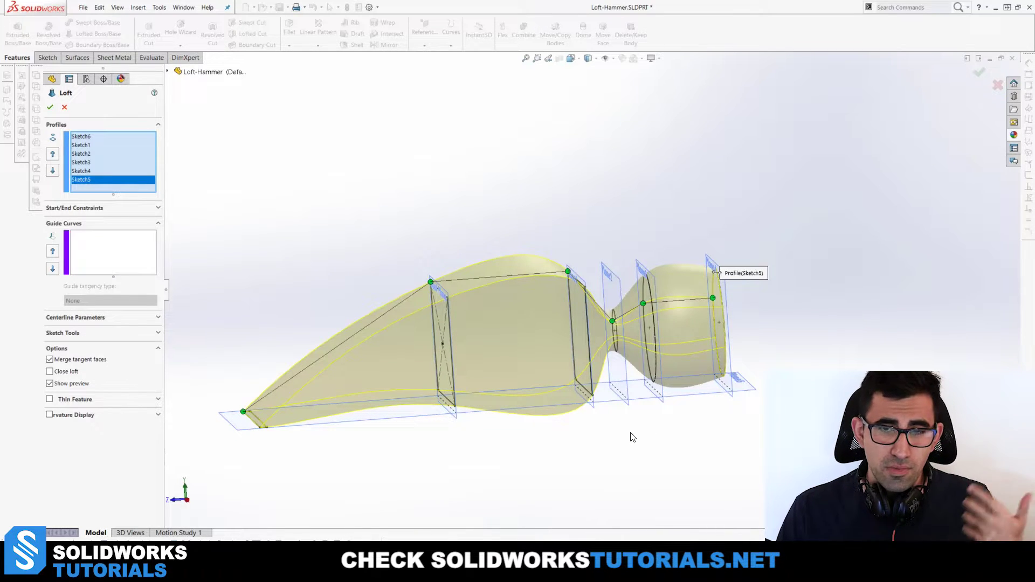
pyautogui.moveTo(632, 437); pyautogui.dragTo(652, 489, button='middle')
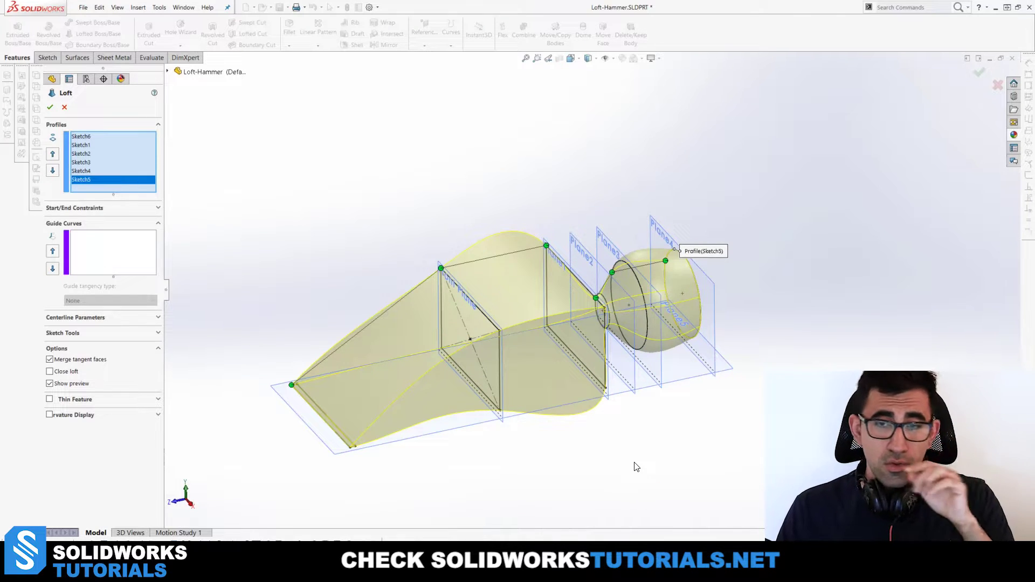
pyautogui.scroll(2, 484, 253)
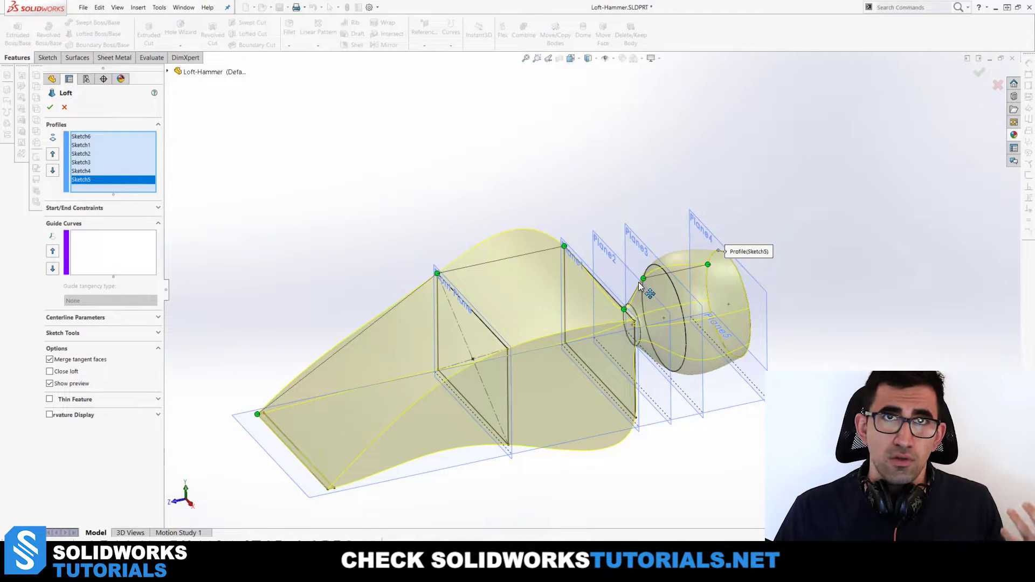
pyautogui.moveTo(643, 294); pyautogui.dragTo(340, 297, button='middle')
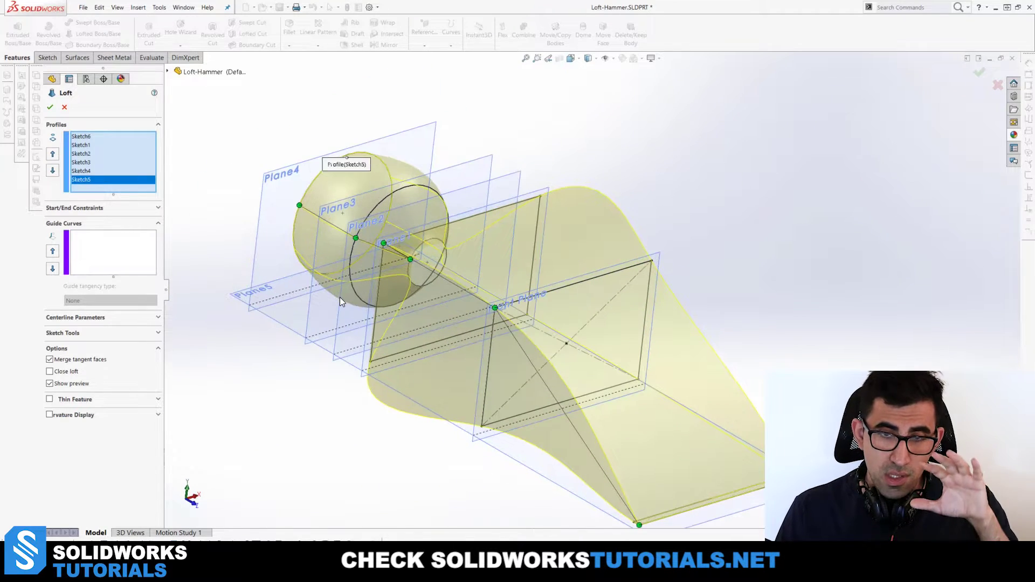
# Step: Move the loft connectors on the Plane3 and Plane4 circles to untwist the loft preview
pyautogui.moveTo(593, 282); pyautogui.dragTo(735, 306, button='middle')
pyautogui.scroll(-3, 684, 266)
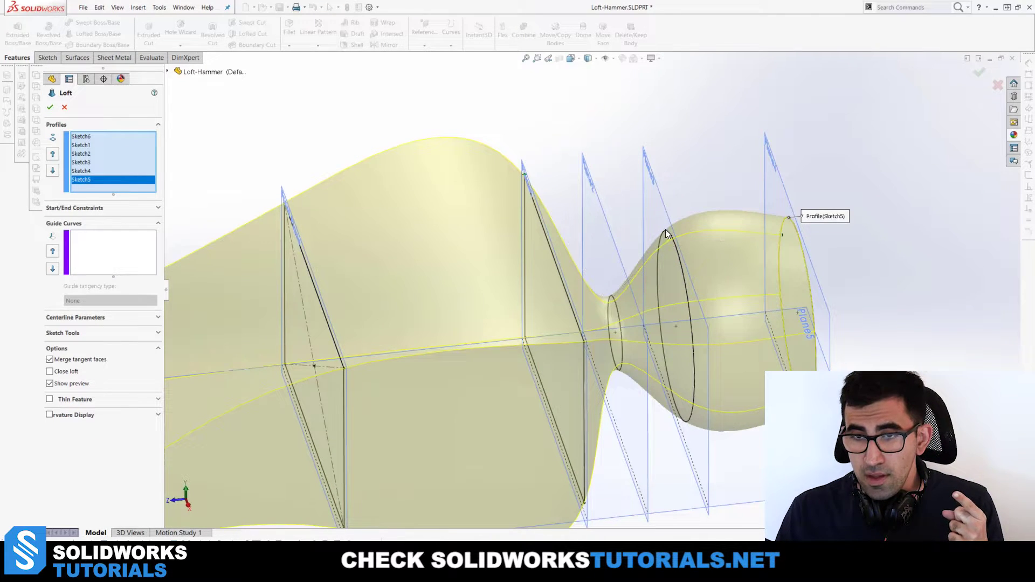
pyautogui.moveTo(692, 312); pyautogui.dragTo(692, 329)
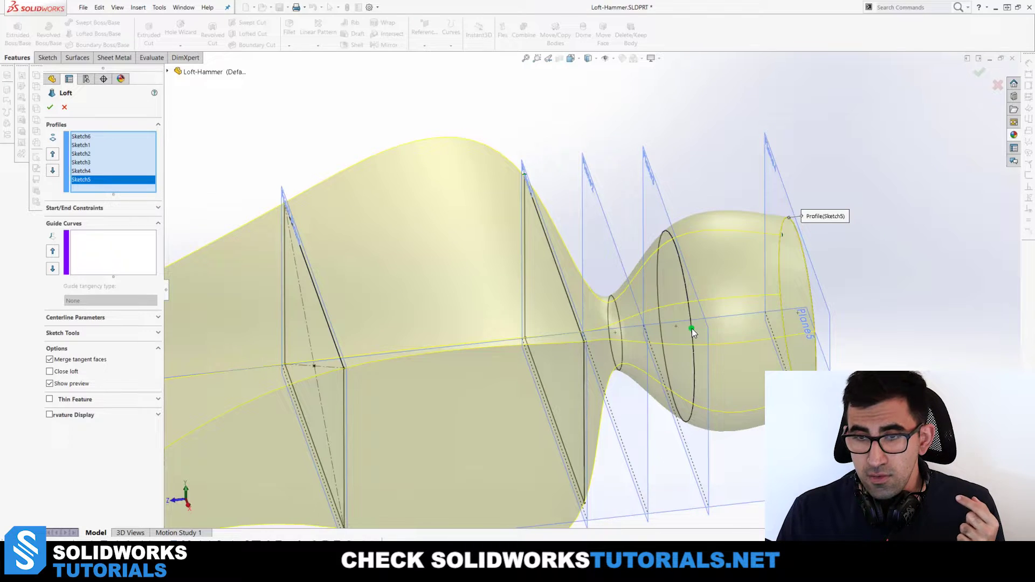
pyautogui.moveTo(673, 444); pyautogui.dragTo(642, 445, button='middle')
pyautogui.scroll(-4, 620, 424)
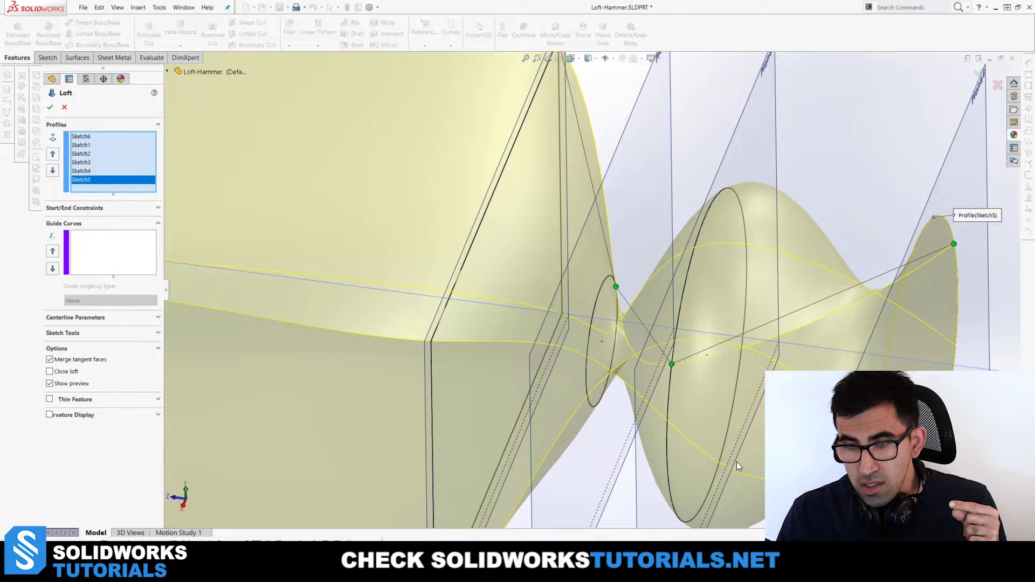
pyautogui.scroll(4, 736, 461)
pyautogui.moveTo(737, 461)
pyautogui.mouseDown(button='middle')
pyautogui.moveTo(717, 475)
pyautogui.moveTo(746, 393)
pyautogui.moveTo(696, 394)
pyautogui.mouseUp(button='middle')
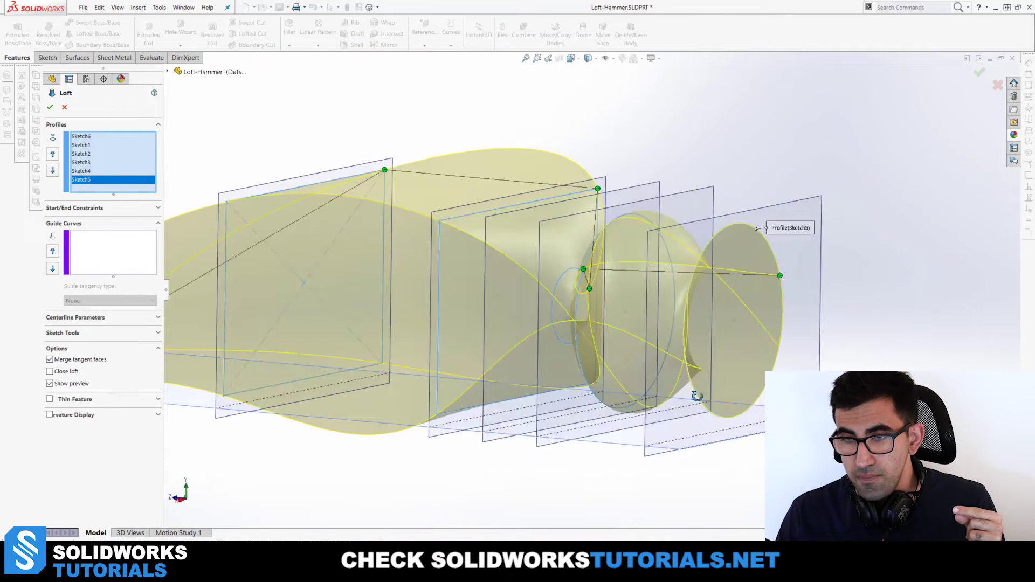
pyautogui.moveTo(783, 276)
pyautogui.mouseDown()
pyautogui.moveTo(704, 259)
pyautogui.moveTo(682, 301)
pyautogui.mouseUp()
pyautogui.moveTo(682, 301); pyautogui.dragTo(599, 294, button='middle')
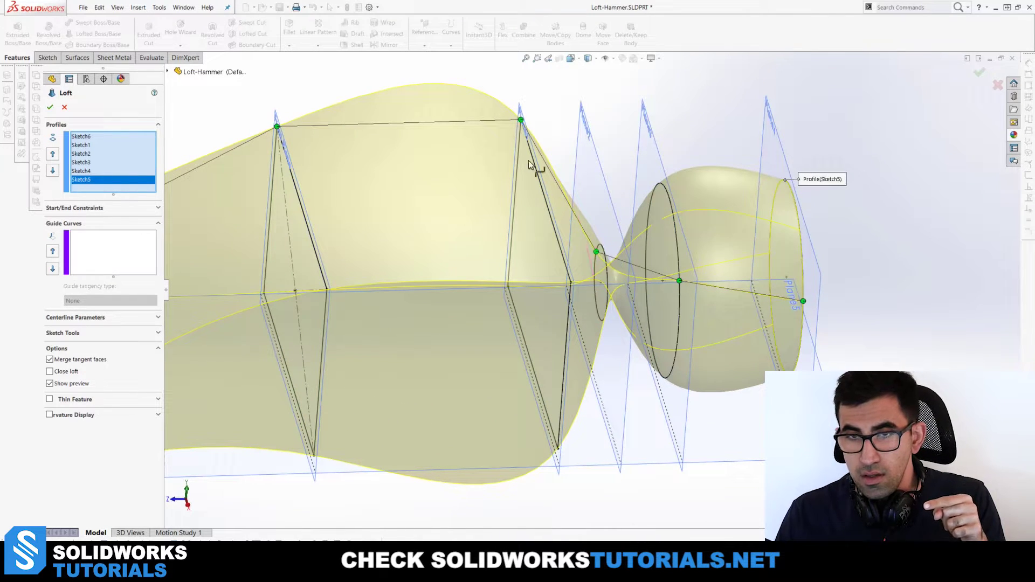
# Step: Try the Plane1 rectangle's loft connector at another corner, return it to the upper corner, and cancel the loft
pyautogui.click(576, 292)
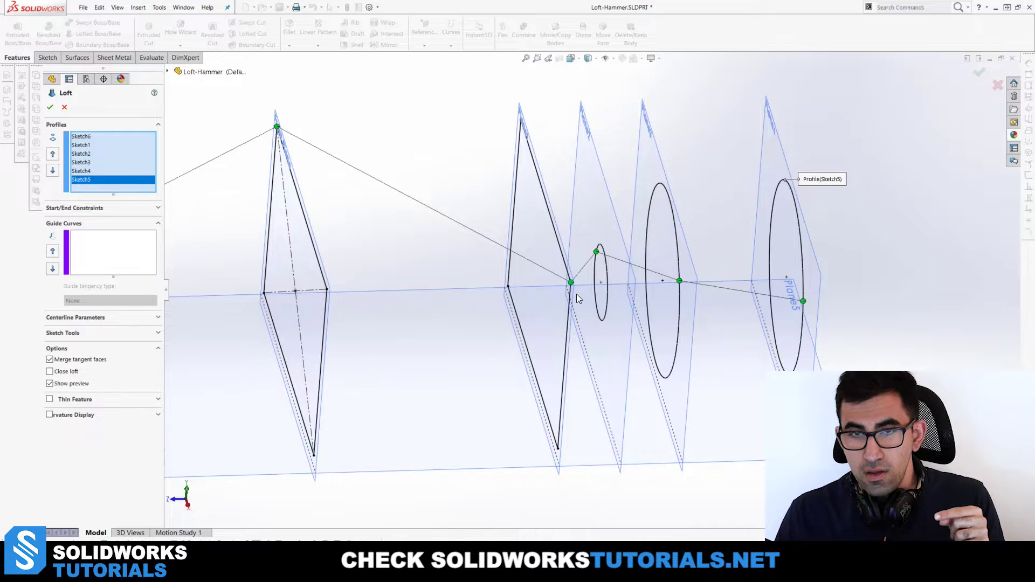
pyautogui.moveTo(577, 294); pyautogui.dragTo(529, 306, button='middle')
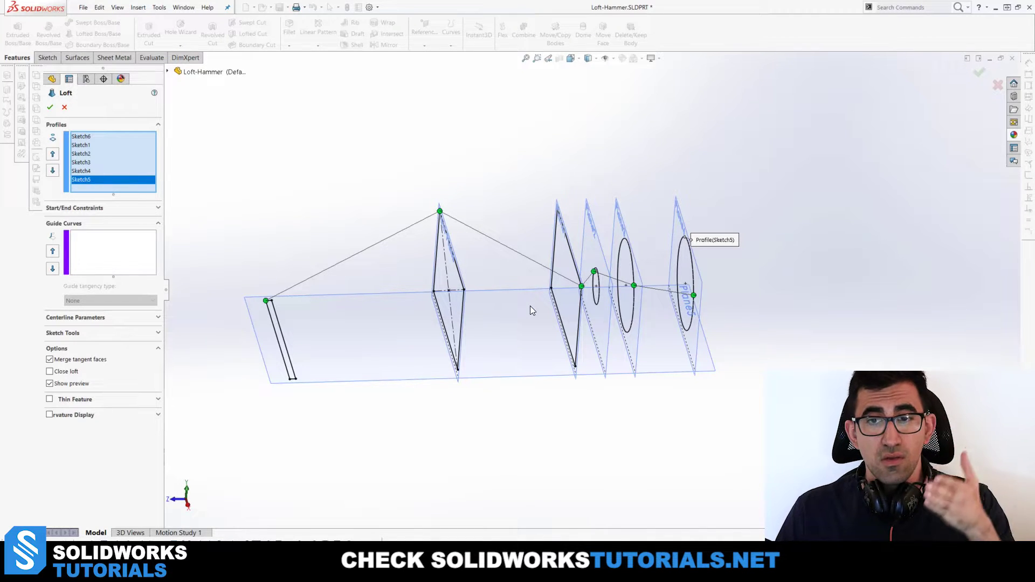
pyautogui.moveTo(583, 286); pyautogui.dragTo(557, 207)
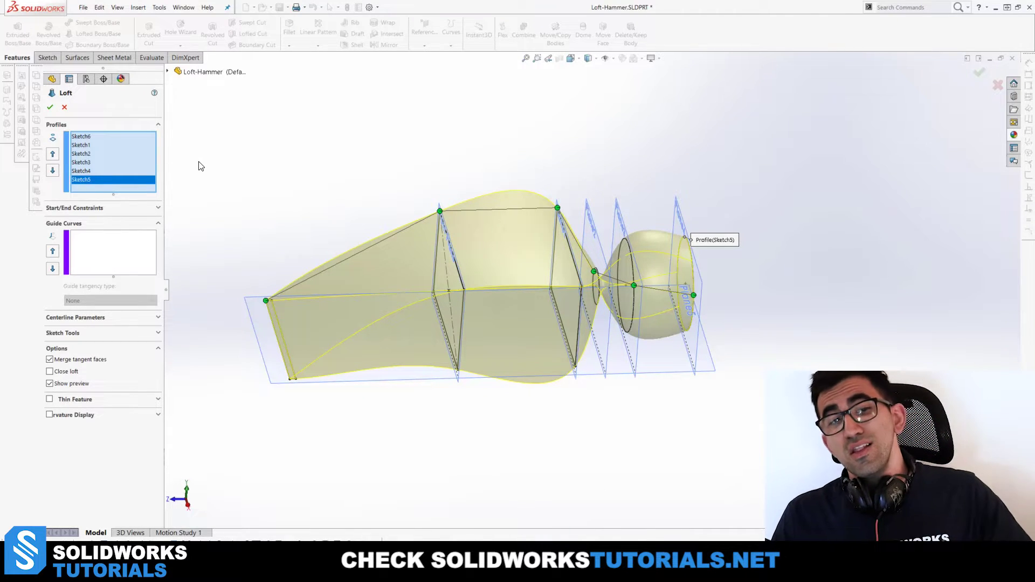
pyautogui.click(65, 108)
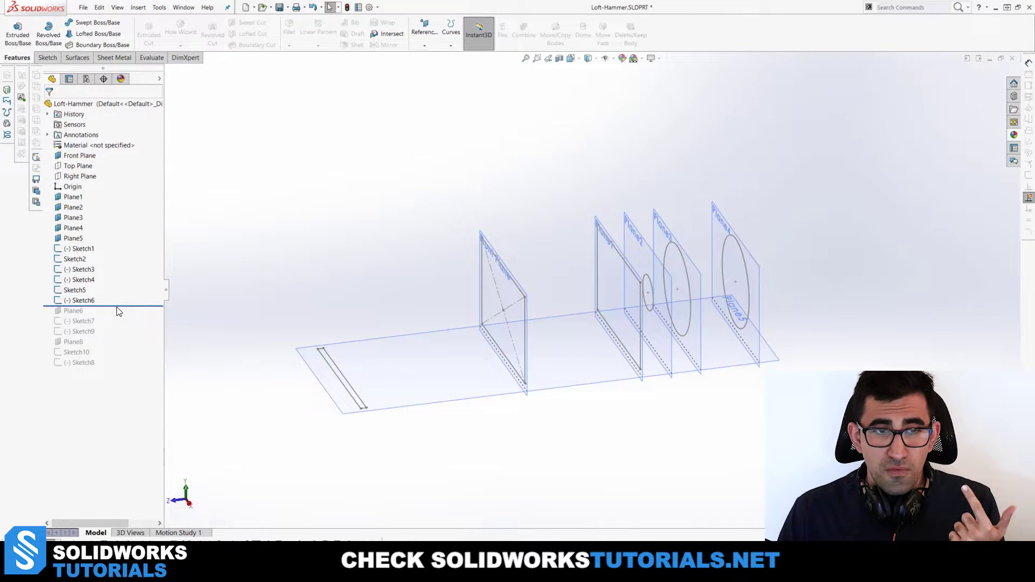
# Step: Roll the feature history forward to include Plane6
pyautogui.scroll(-4, 419, 321)
pyautogui.moveTo(451, 392); pyautogui.dragTo(296, 380, button='middle')
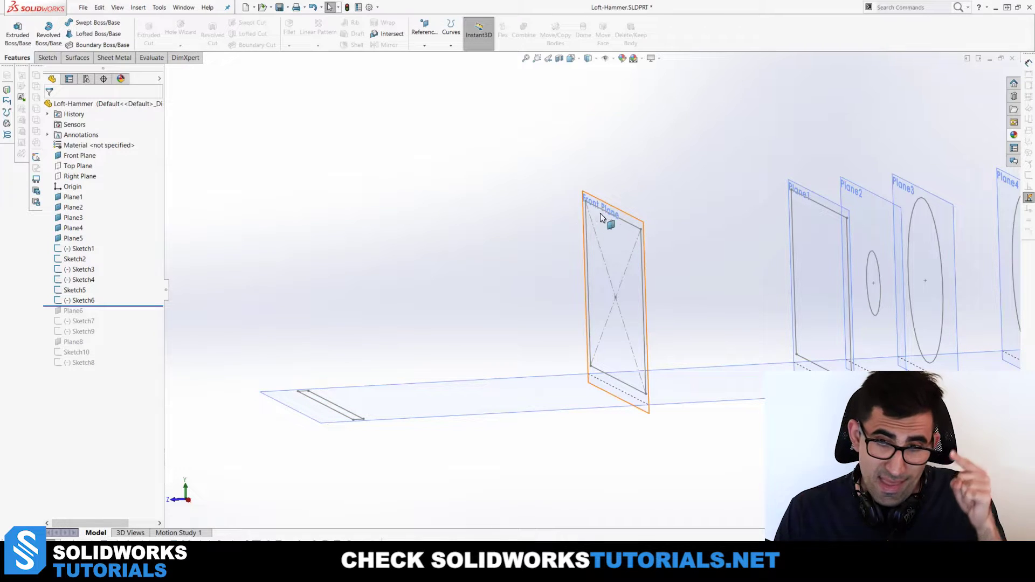
pyautogui.moveTo(125, 306); pyautogui.dragTo(124, 316)
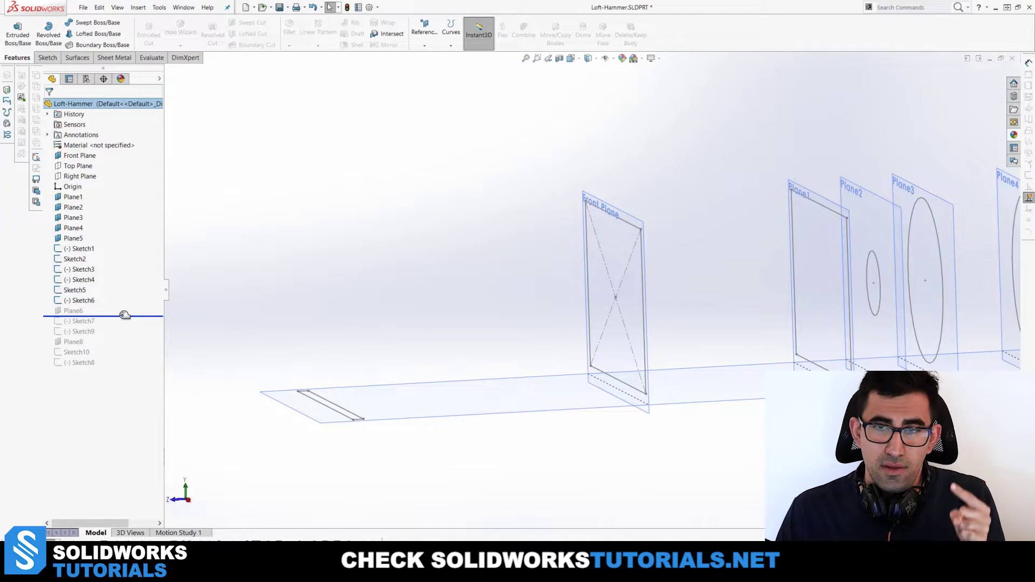
pyautogui.moveTo(467, 321); pyautogui.dragTo(469, 351, button='middle')
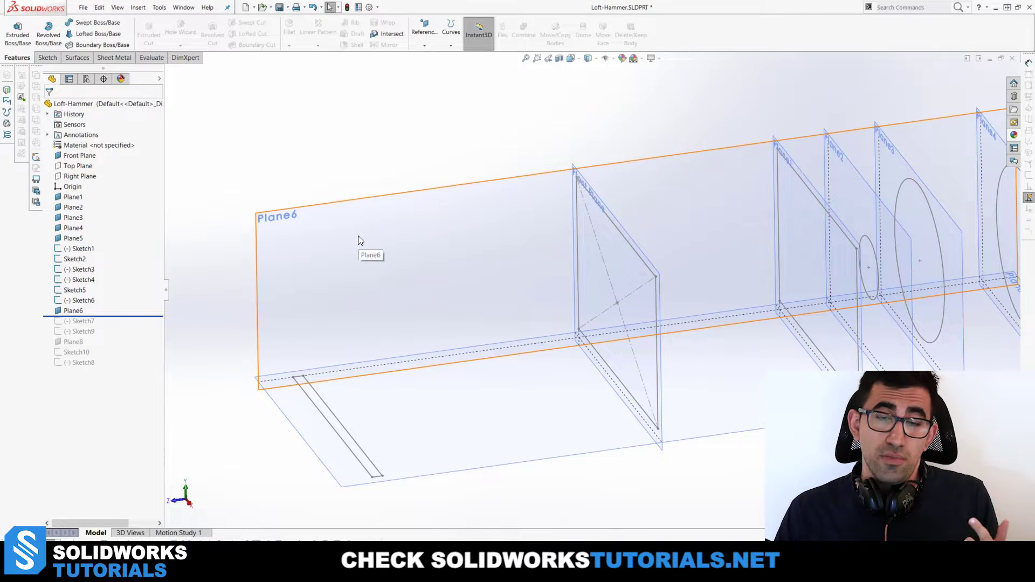
pyautogui.moveTo(573, 261); pyautogui.dragTo(574, 214, button='middle')
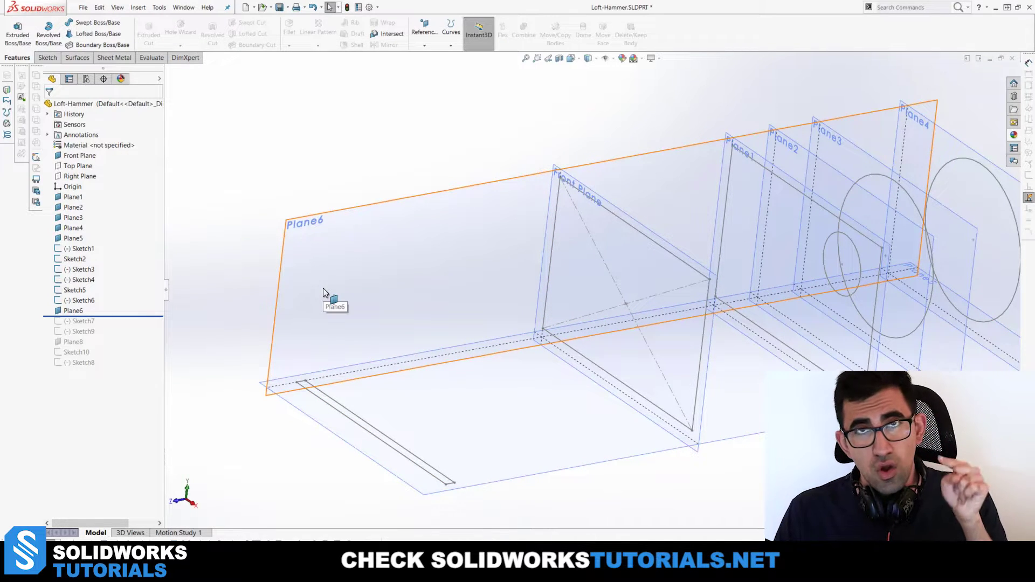
# Step: Roll the feature history forward to include the Sketch7 and Sketch9 curves on Plane6
pyautogui.moveTo(103, 317); pyautogui.dragTo(104, 325)
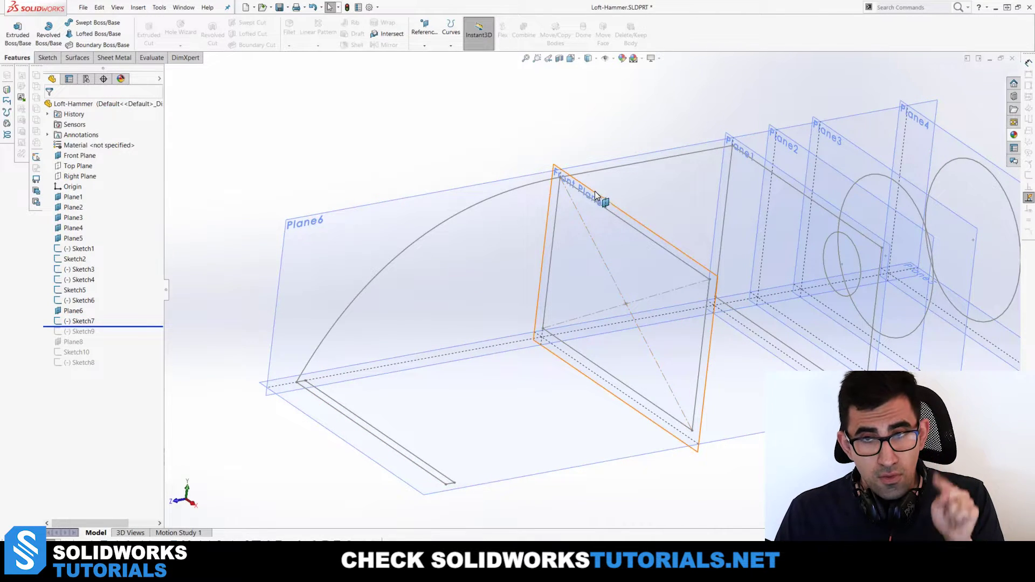
pyautogui.moveTo(594, 318); pyautogui.dragTo(580, 291, button='middle')
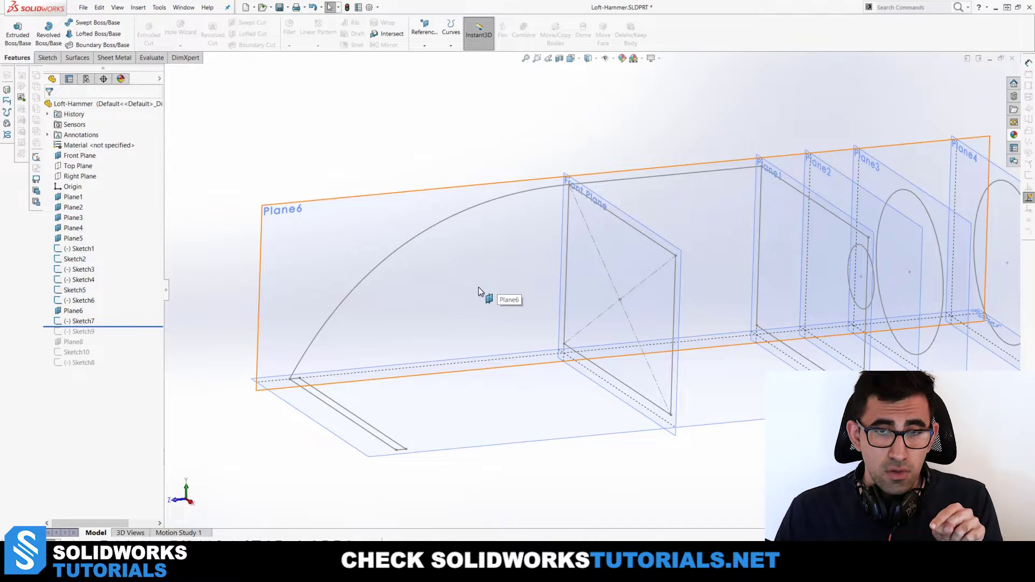
pyautogui.moveTo(478, 287); pyautogui.dragTo(598, 185, button='middle')
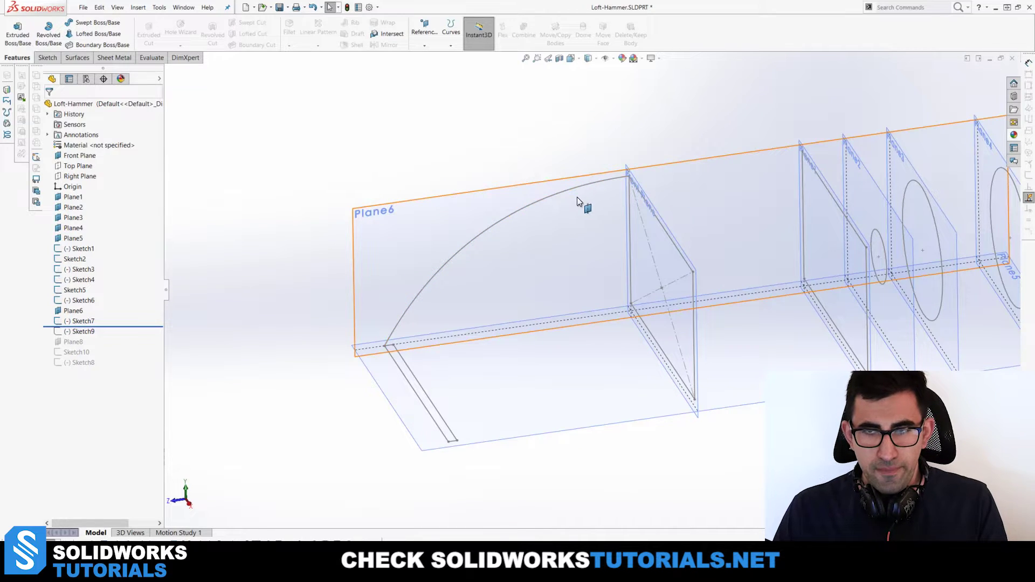
pyautogui.scroll(2, 576, 205)
pyautogui.scroll(-2, 733, 304)
pyautogui.scroll(1, 418, 270)
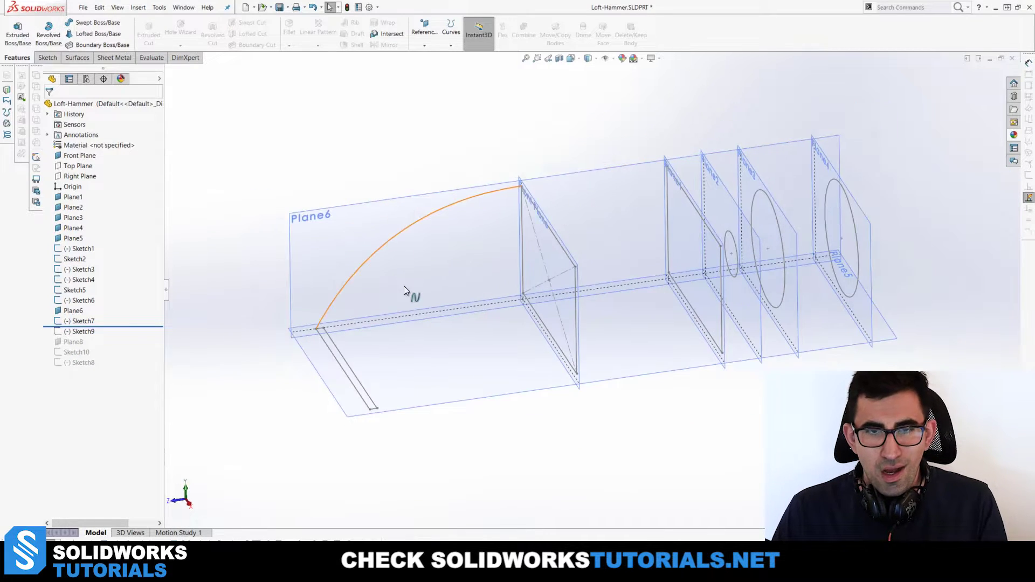
pyautogui.moveTo(111, 326); pyautogui.dragTo(111, 336)
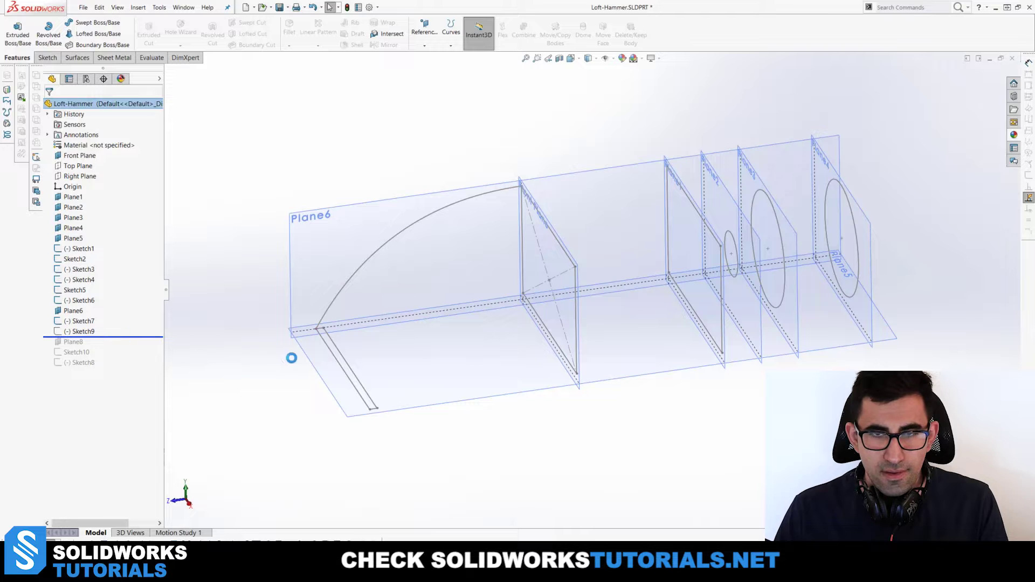
pyautogui.scroll(-3, 353, 274)
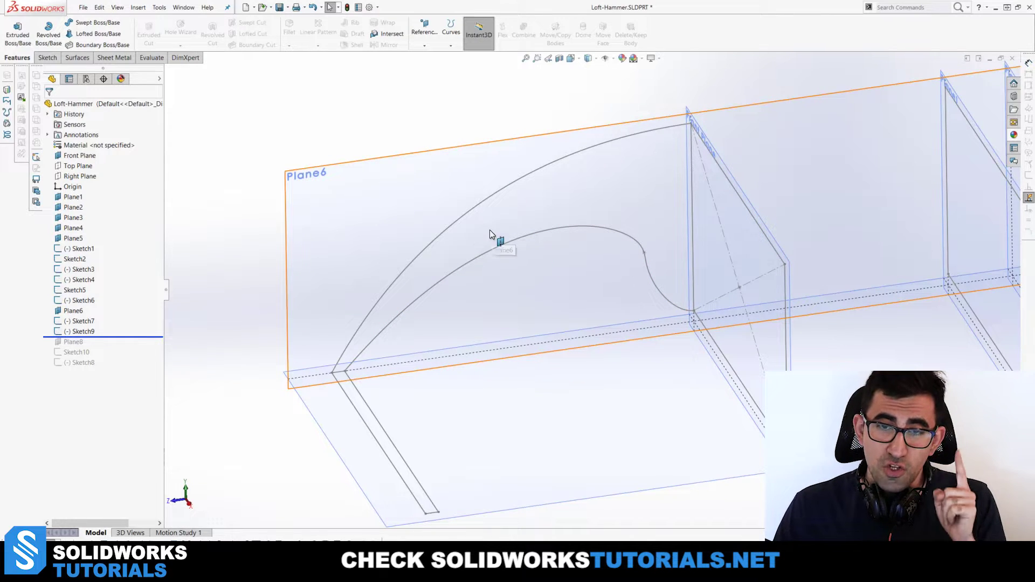
# Step: Open Sketch7 to examine its curve, exit without changes, and highlight the Sketch9 curve for comparison
pyautogui.click(85, 322)
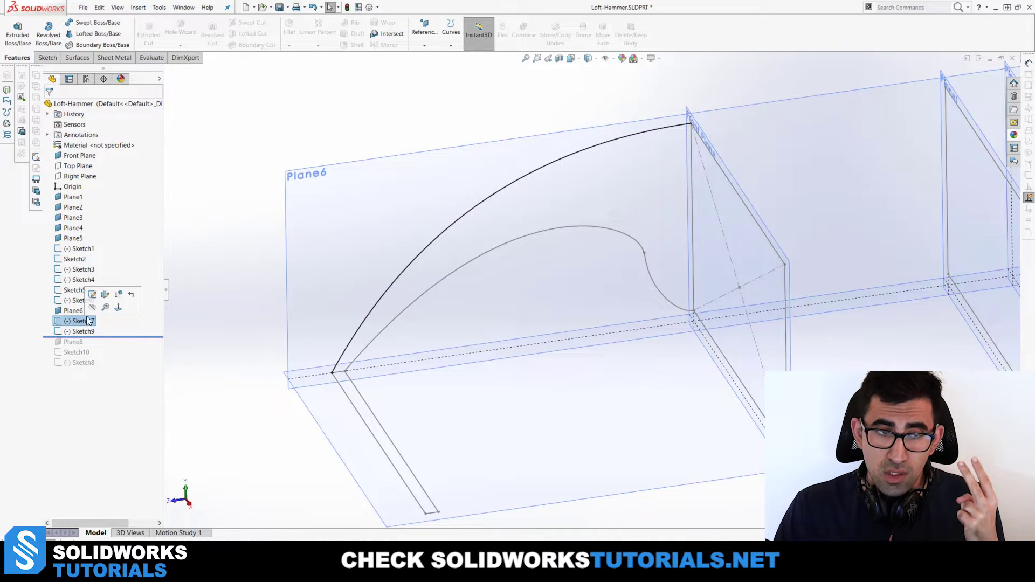
pyautogui.click(105, 294)
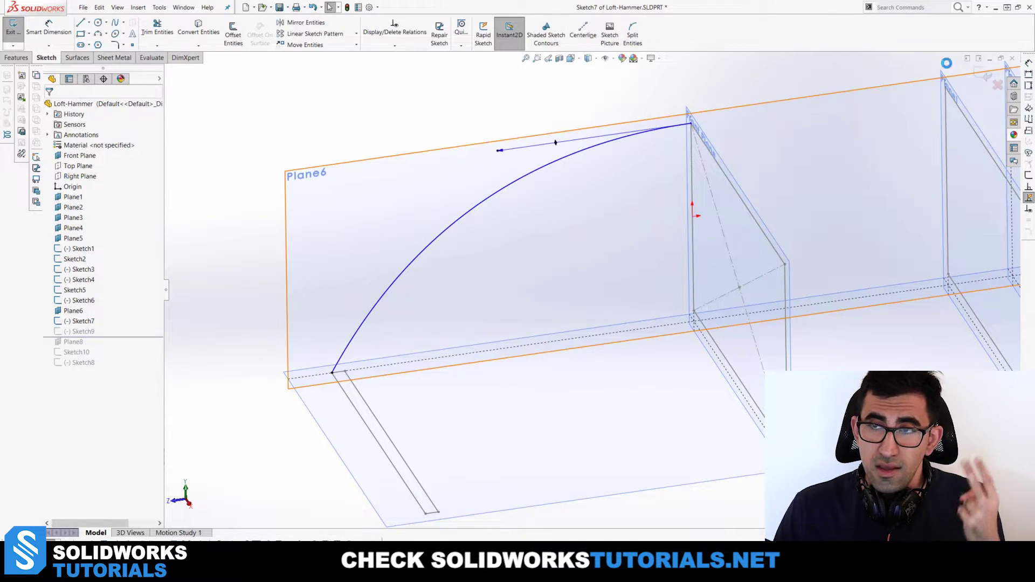
pyautogui.click(983, 69)
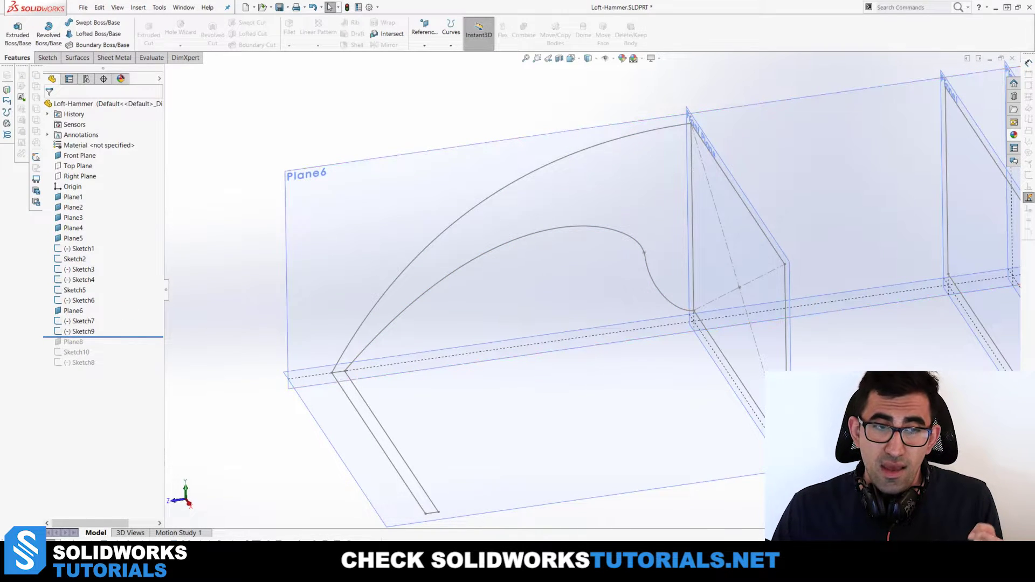
pyautogui.click(93, 329)
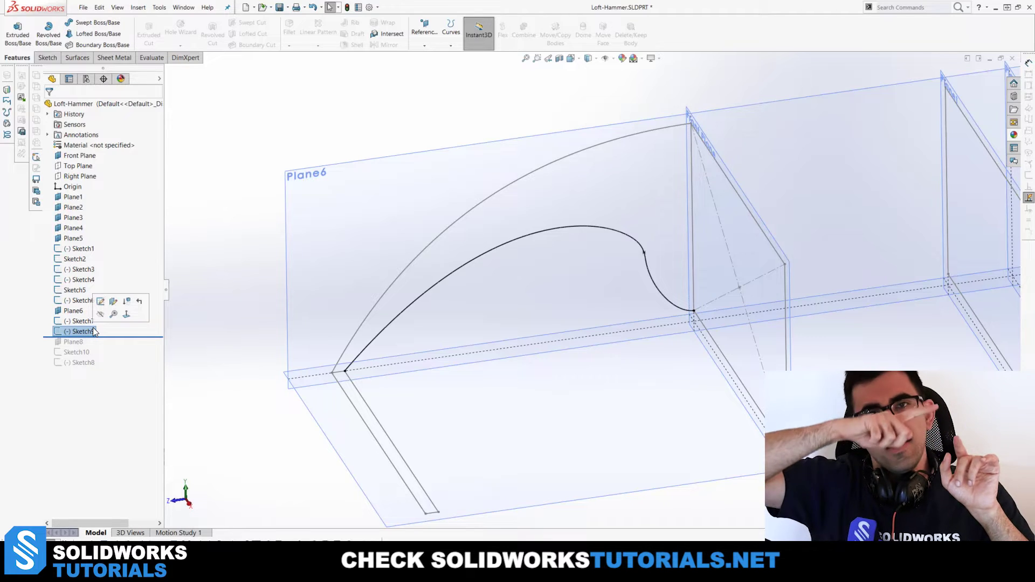
pyautogui.click(259, 210)
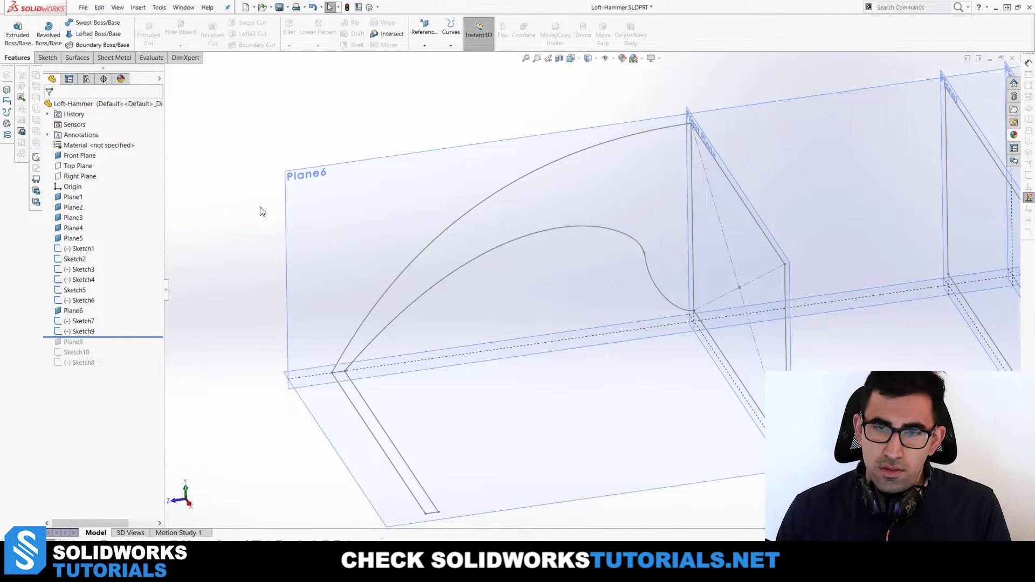
# Step: Roll the feature history forward to include Plane8 and Sketch10, leaving Sketch8 rolled back
pyautogui.scroll(4, 778, 342)
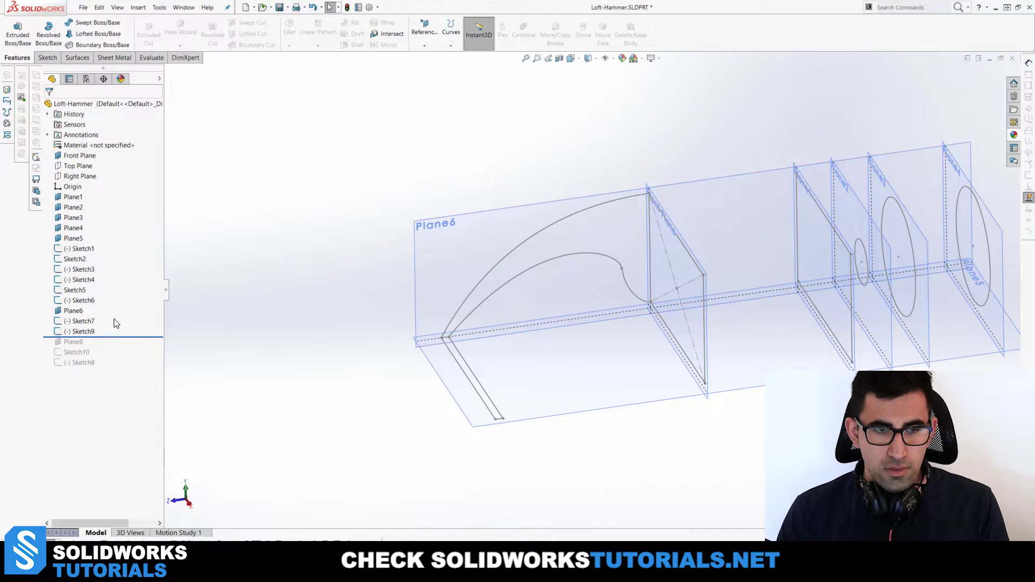
pyautogui.moveTo(134, 340); pyautogui.dragTo(128, 369)
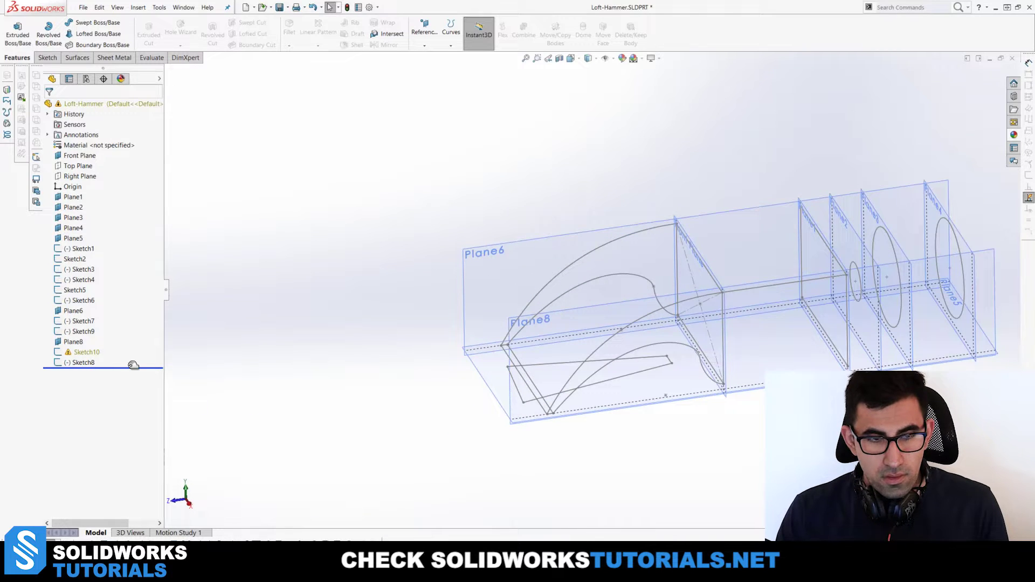
pyautogui.moveTo(134, 368); pyautogui.dragTo(134, 360)
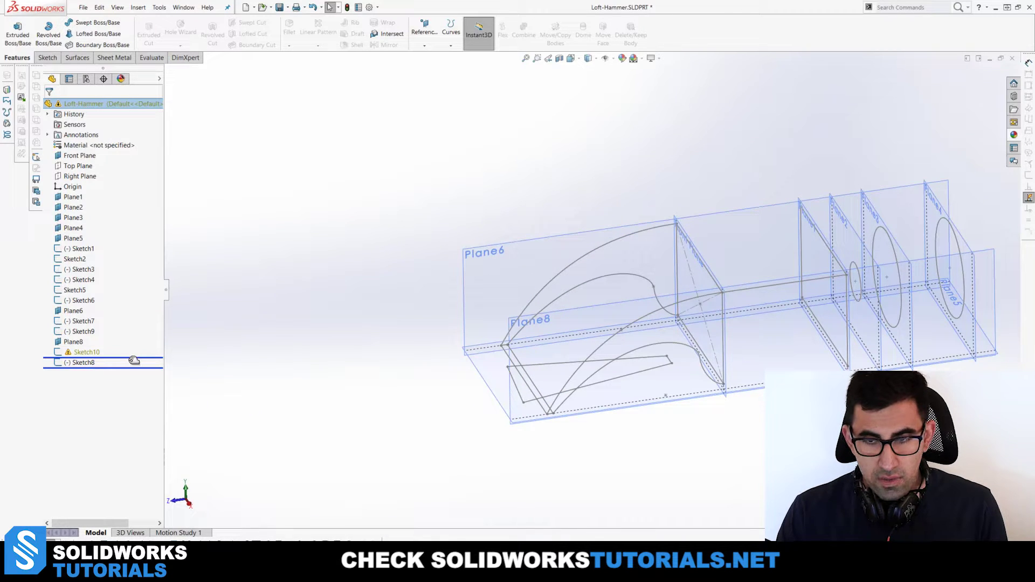
pyautogui.scroll(-4, 904, 297)
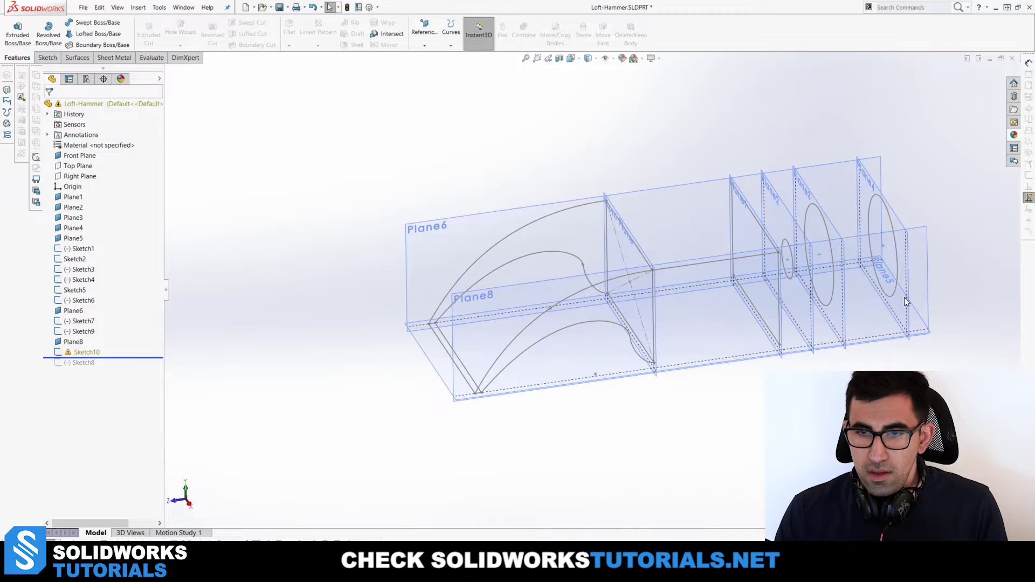
pyautogui.moveTo(860, 260)
pyautogui.mouseDown(button='middle')
pyautogui.moveTo(575, 242)
pyautogui.moveTo(594, 287)
pyautogui.mouseUp(button='middle')
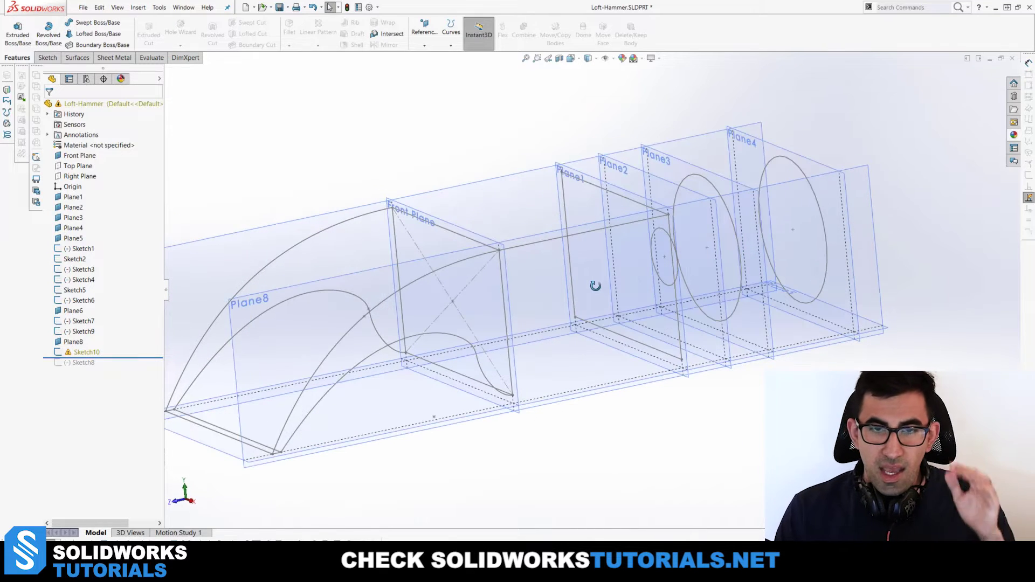
pyautogui.scroll(3, 604, 302)
pyautogui.scroll(-2, 556, 267)
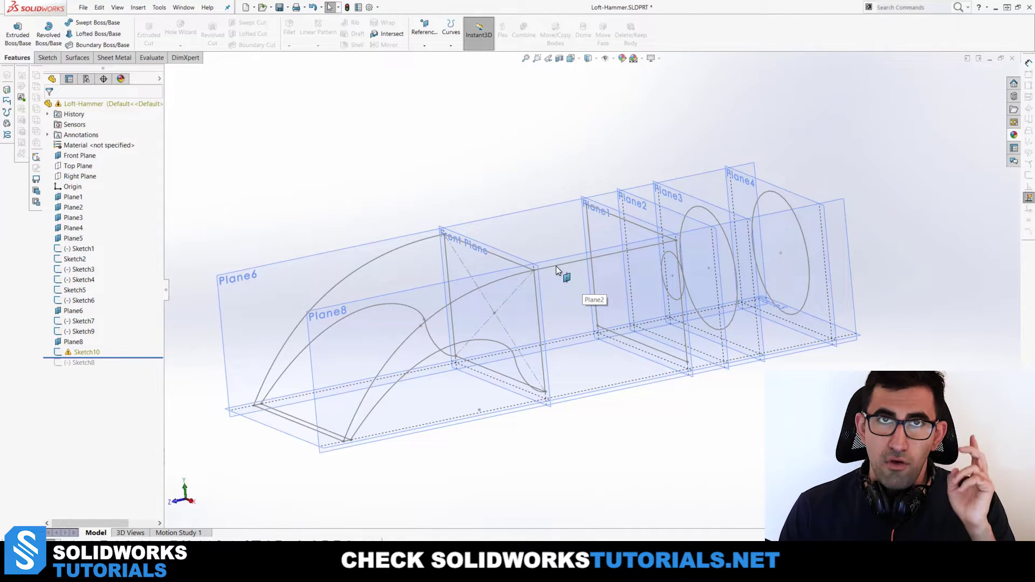
# Step: Sketch a three-point spline on the Right Plane running near the tops of the circular profiles on Plane2, Plane3 and Plane4
pyautogui.moveTo(555, 266)
pyautogui.mouseDown(button='middle')
pyautogui.moveTo(769, 277)
pyautogui.moveTo(771, 346)
pyautogui.moveTo(790, 351)
pyautogui.mouseUp(button='middle')
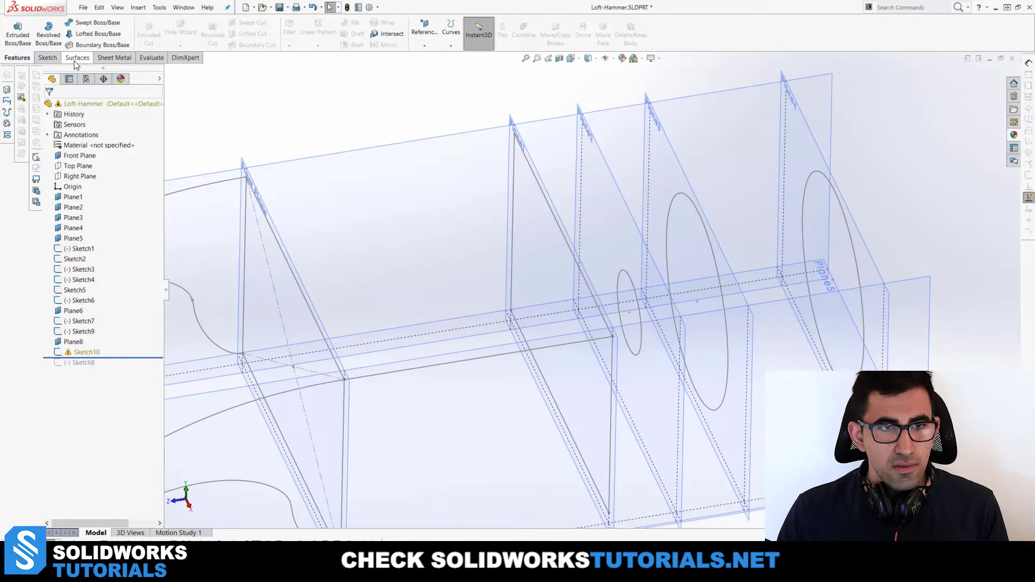
pyautogui.scroll(3, 298, 180)
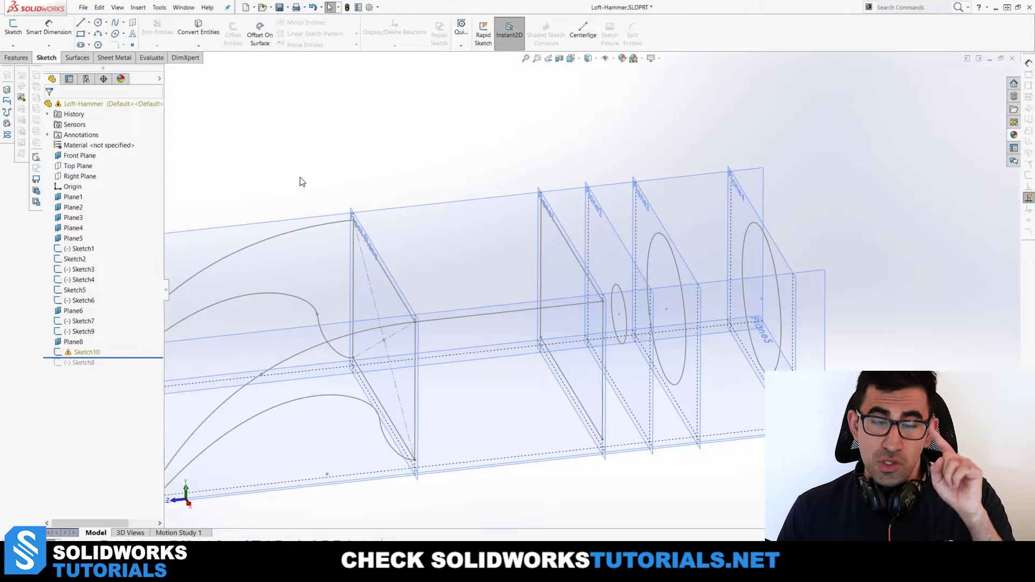
pyautogui.click(86, 184)
pyautogui.moveTo(654, 270); pyautogui.dragTo(668, 295, button='middle')
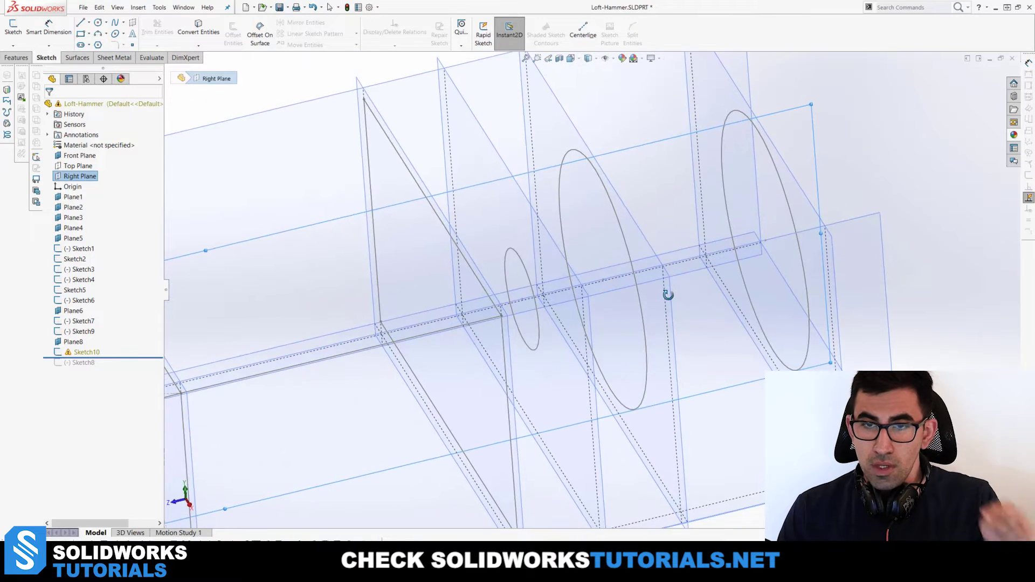
pyautogui.click(115, 22)
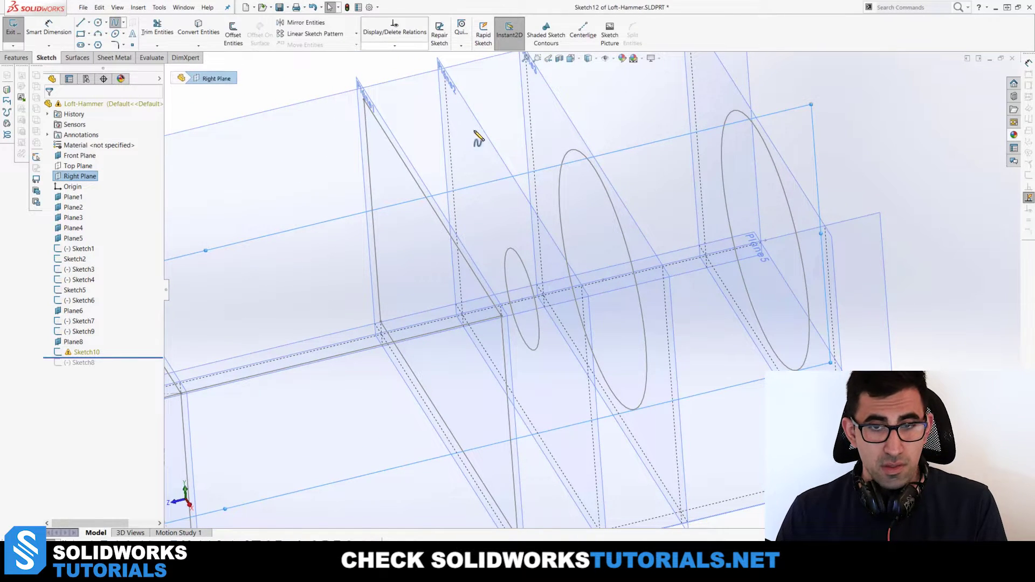
pyautogui.click(513, 250)
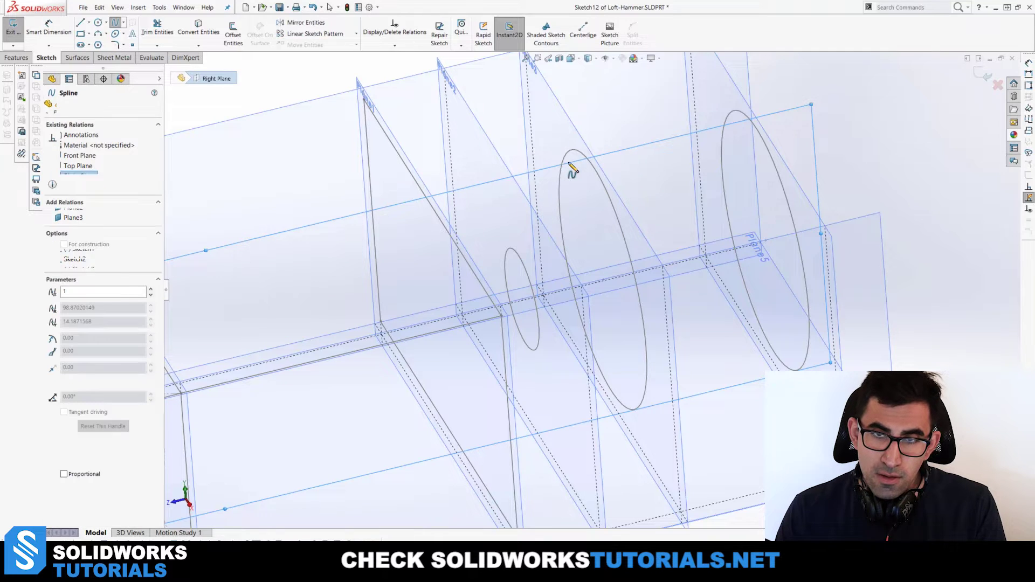
pyautogui.click(582, 152)
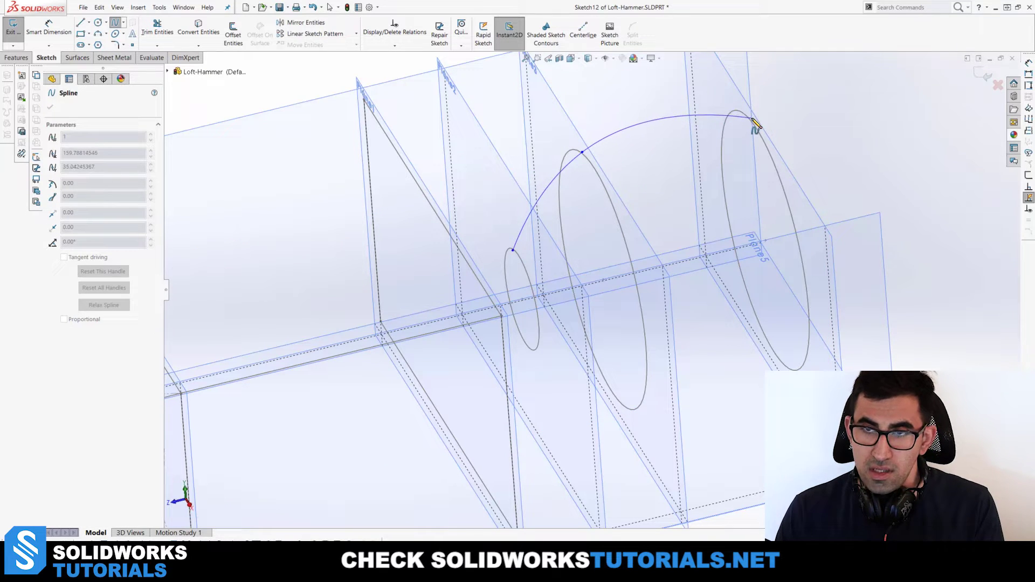
pyautogui.doubleClick(737, 112)
pyautogui.press('Escape')
# Step: Add a Pierce relation between the spline's start point and the small circle on Plane2
pyautogui.moveTo(862, 129); pyautogui.dragTo(634, 212, button='middle')
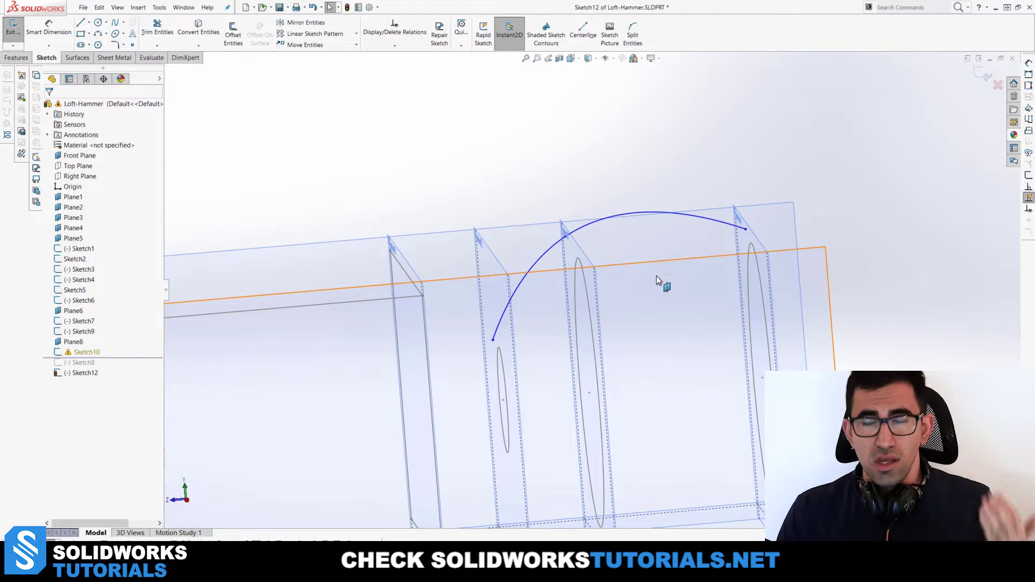
pyautogui.moveTo(656, 277); pyautogui.dragTo(626, 275, button='middle')
pyautogui.moveTo(552, 295); pyautogui.dragTo(556, 316, button='middle')
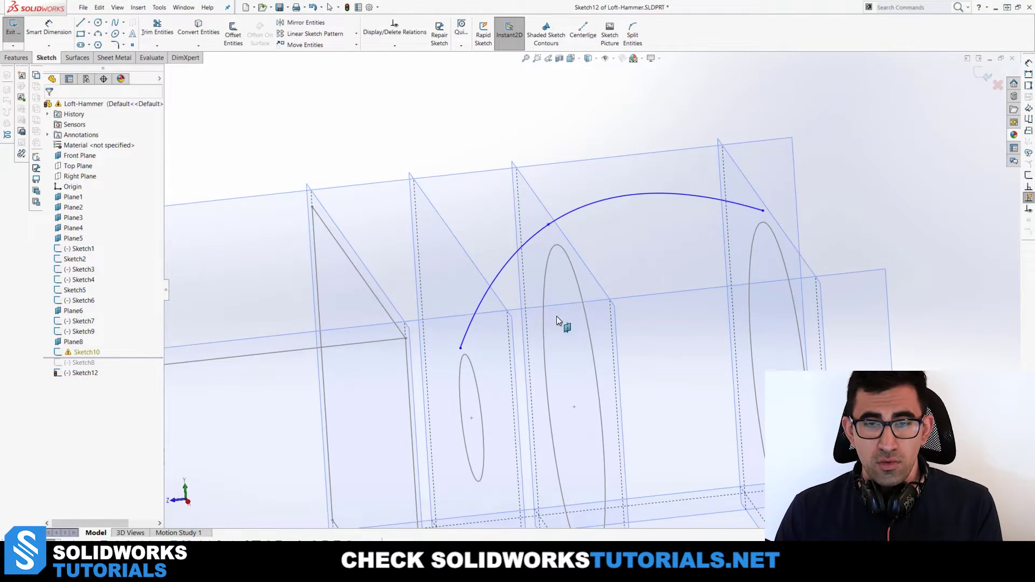
pyautogui.click(461, 348)
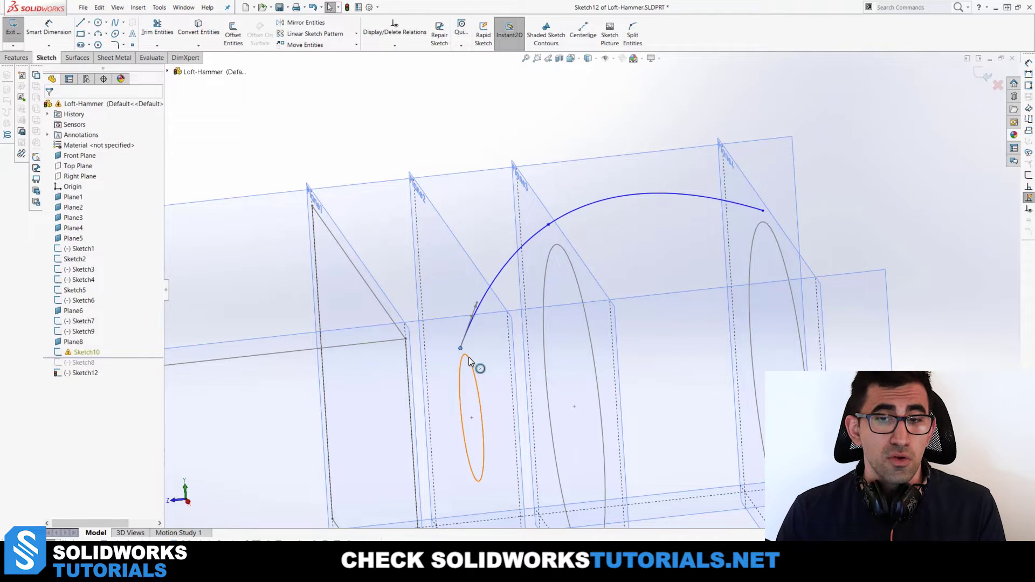
pyautogui.keyDown('ctrl'); pyautogui.click(468, 356); pyautogui.keyUp('ctrl')
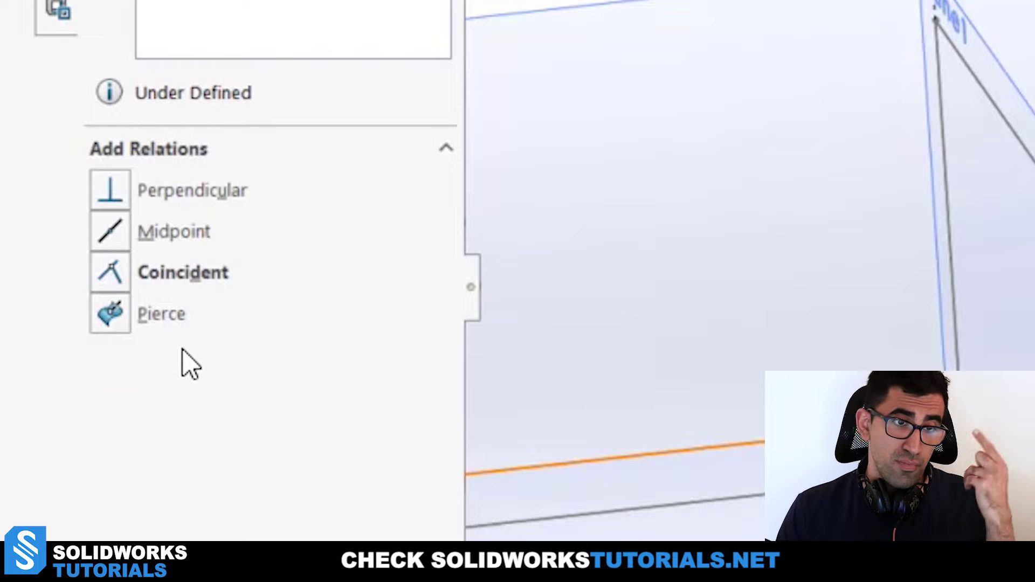
pyautogui.click(111, 314)
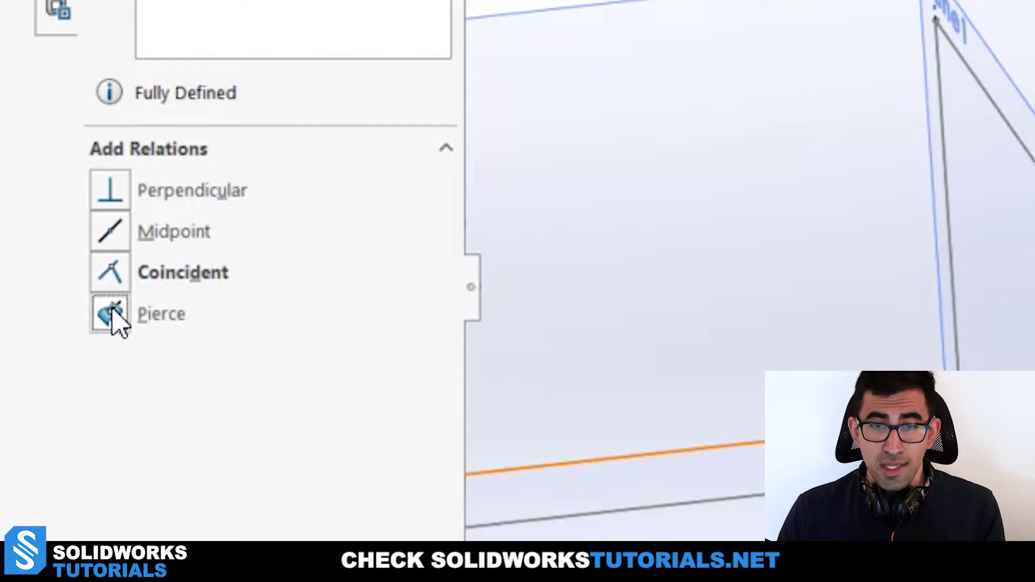
pyautogui.press('Escape')
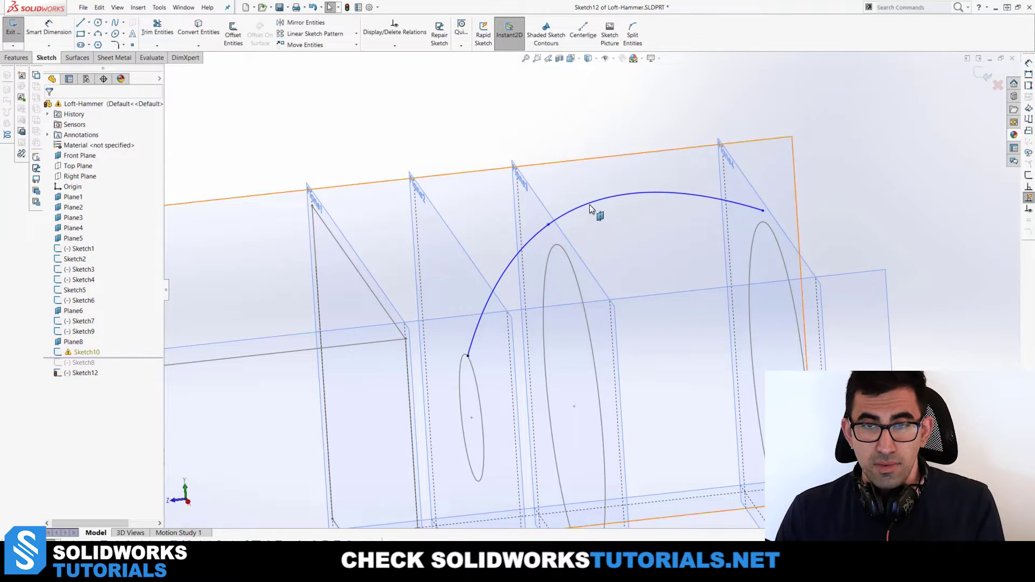
# Step: Add a Pierce relation between the spline's middle point and the large circle on Plane3
pyautogui.click(548, 224)
pyautogui.keyDown('ctrl'); pyautogui.click(551, 248); pyautogui.keyUp('ctrl')
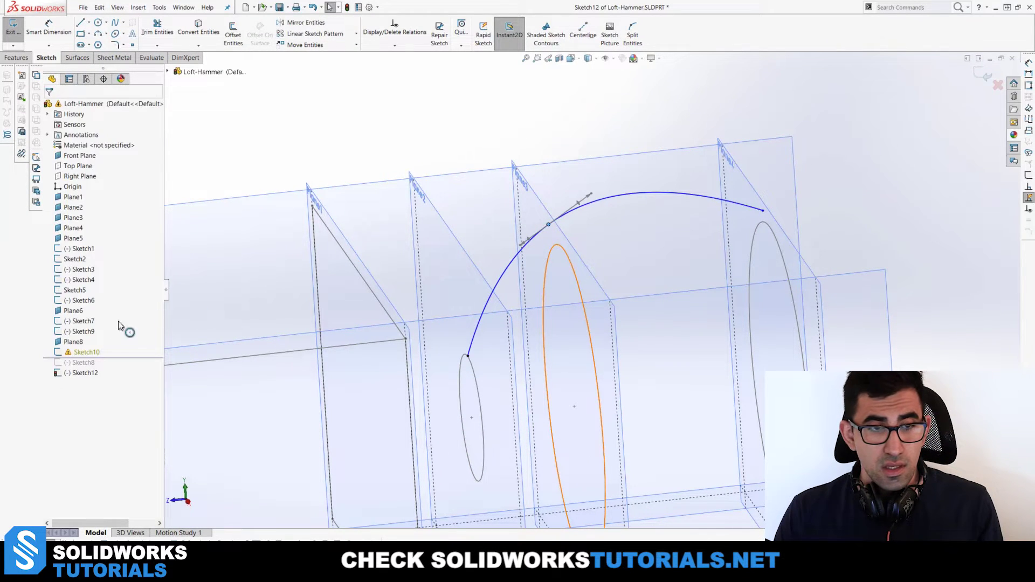
pyautogui.click(53, 299)
pyautogui.click(842, 171)
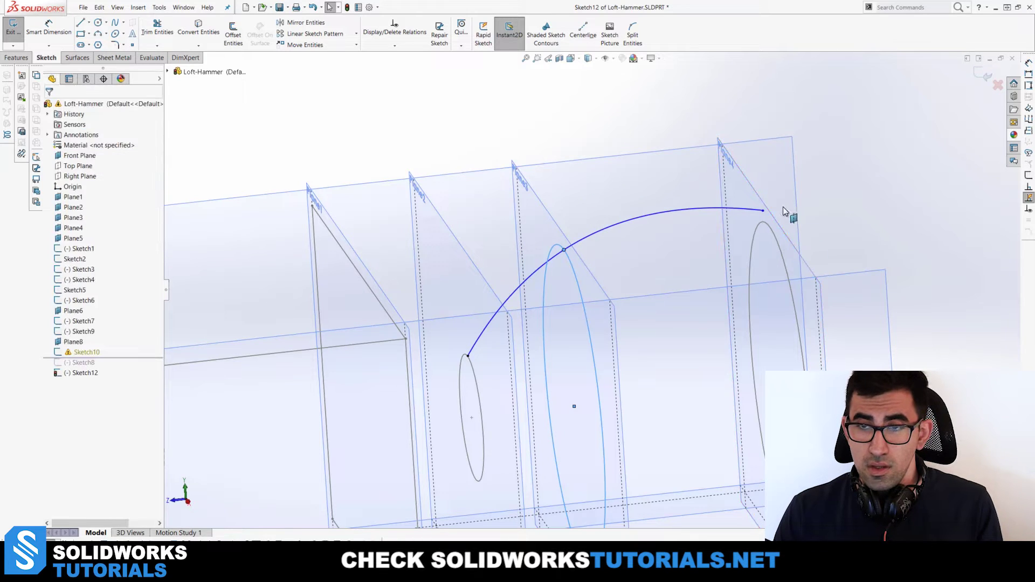
# Step: Pierce the spline's end point to the circle on Plane4, and exit the sketch discarding all its changes
pyautogui.click(764, 228)
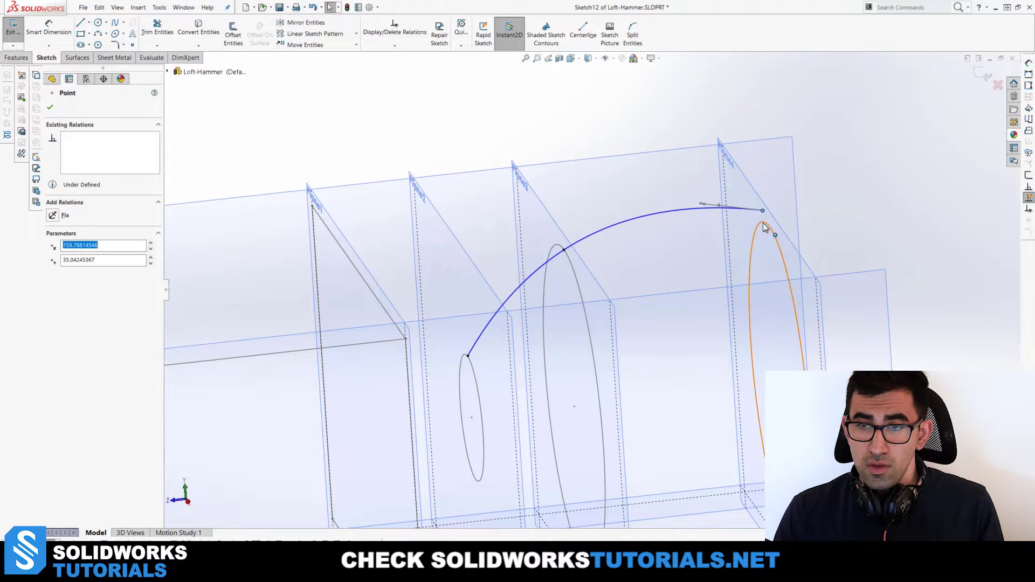
pyautogui.keyDown('ctrl'); pyautogui.click(763, 210); pyautogui.keyUp('ctrl')
pyautogui.click(59, 300)
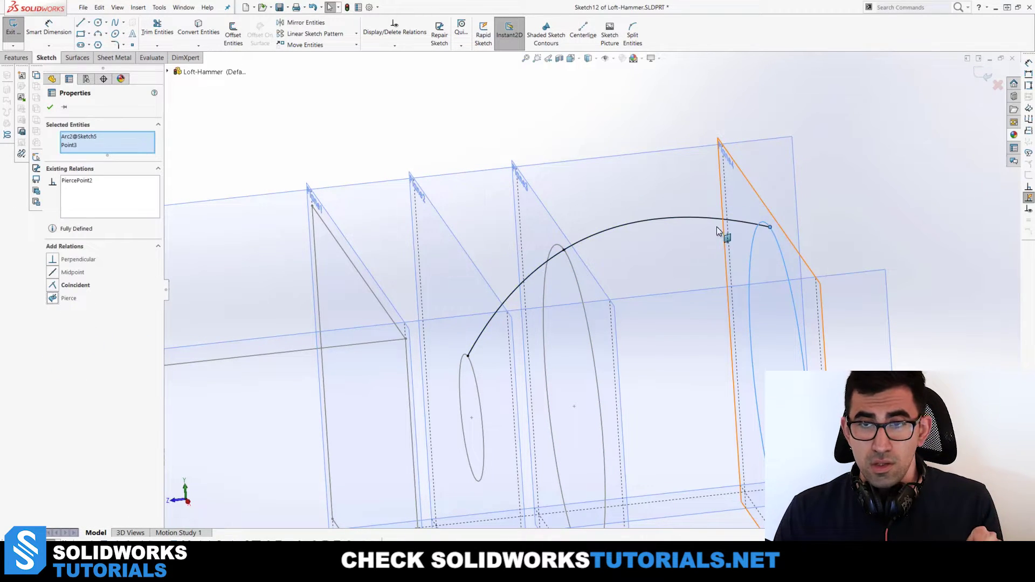
pyautogui.click(855, 212)
pyautogui.moveTo(856, 212); pyautogui.dragTo(793, 285, button='middle')
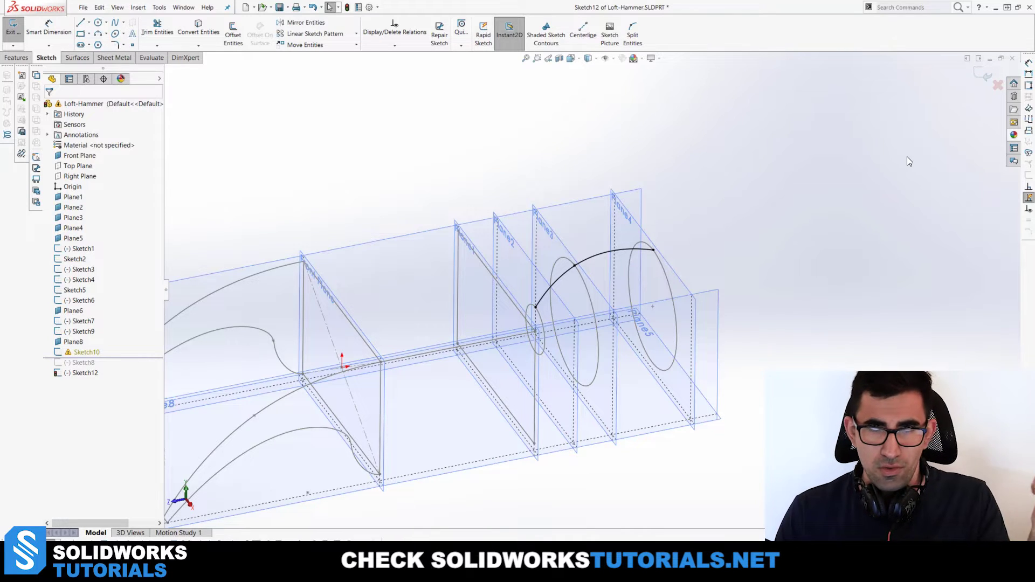
pyautogui.click(997, 86)
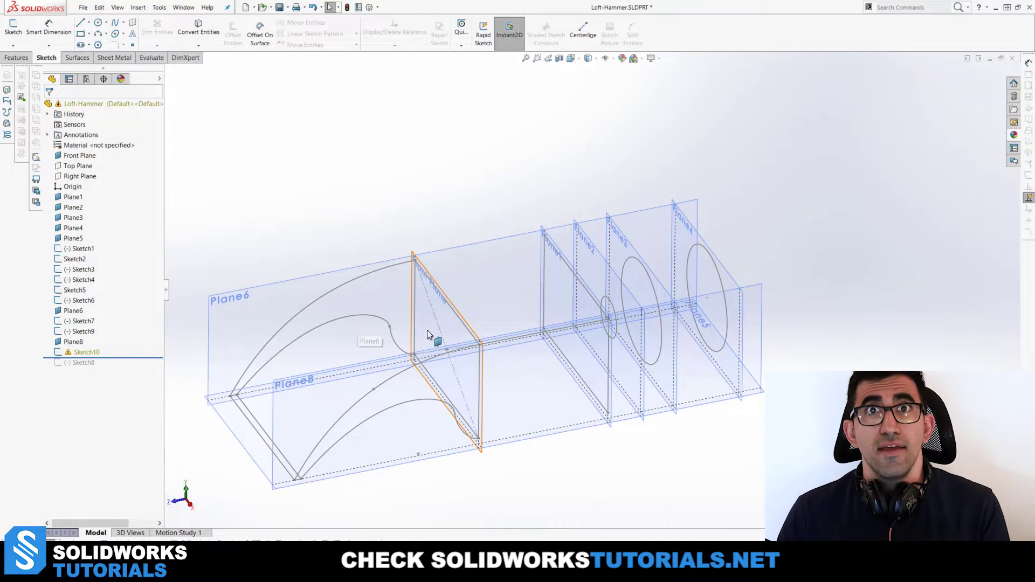
# Step: Start a lofted boss with the narrow claw-tip rectangle (Sketch6) and the Front Plane square (Sketch1) as profiles
pyautogui.scroll(-4, 427, 330)
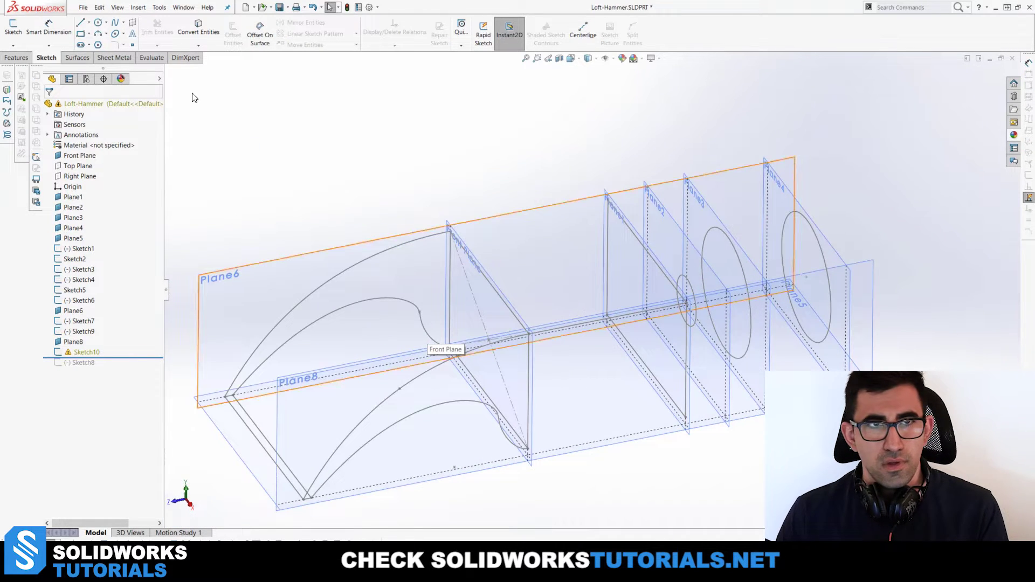
pyautogui.click(23, 60)
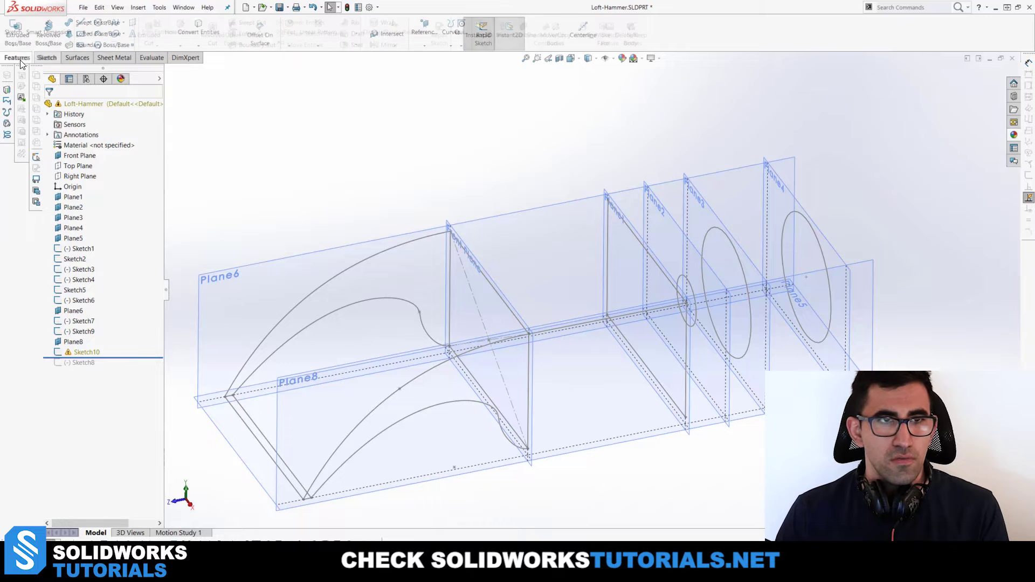
pyautogui.click(86, 34)
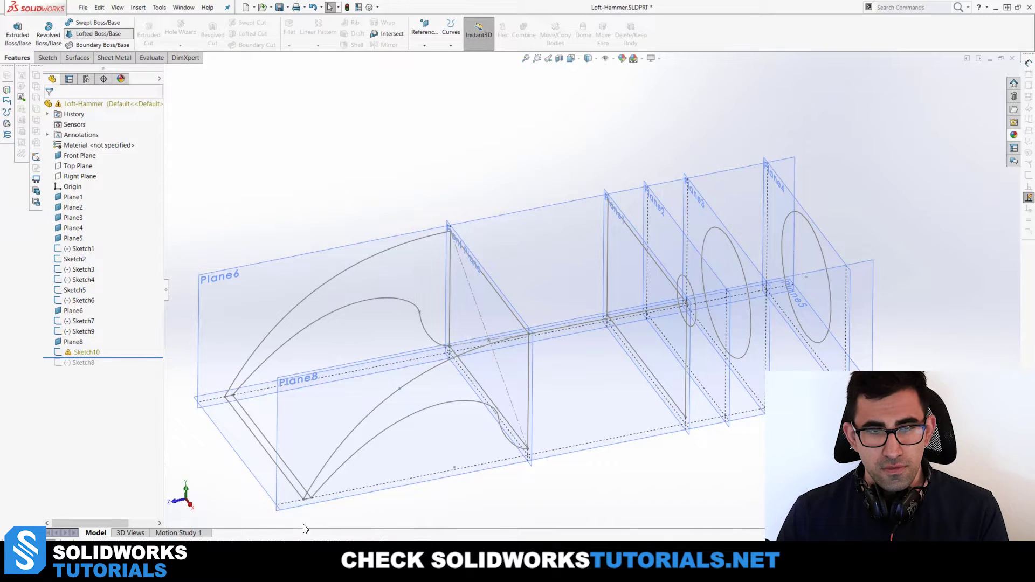
pyautogui.click(248, 428)
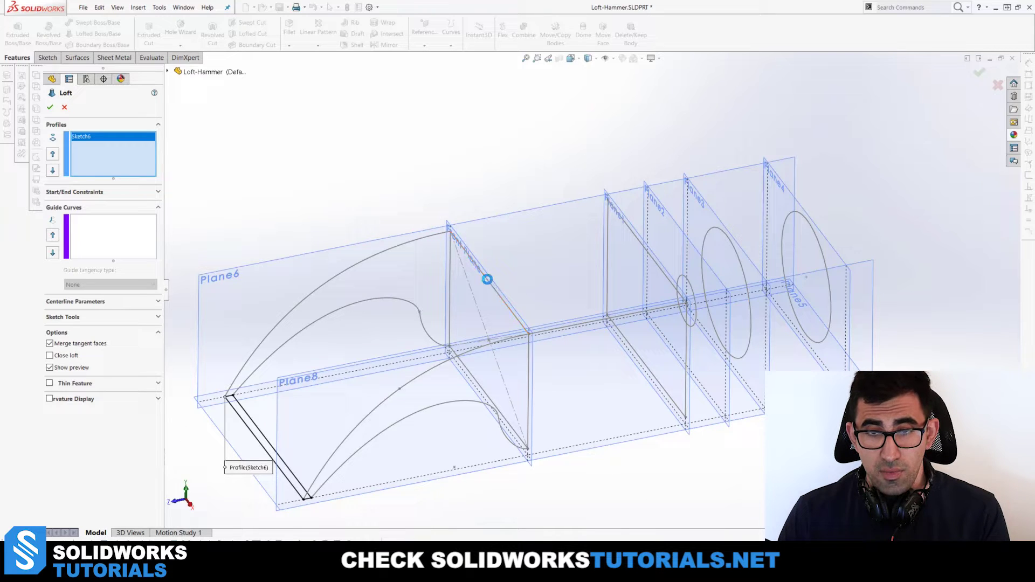
pyautogui.click(488, 281)
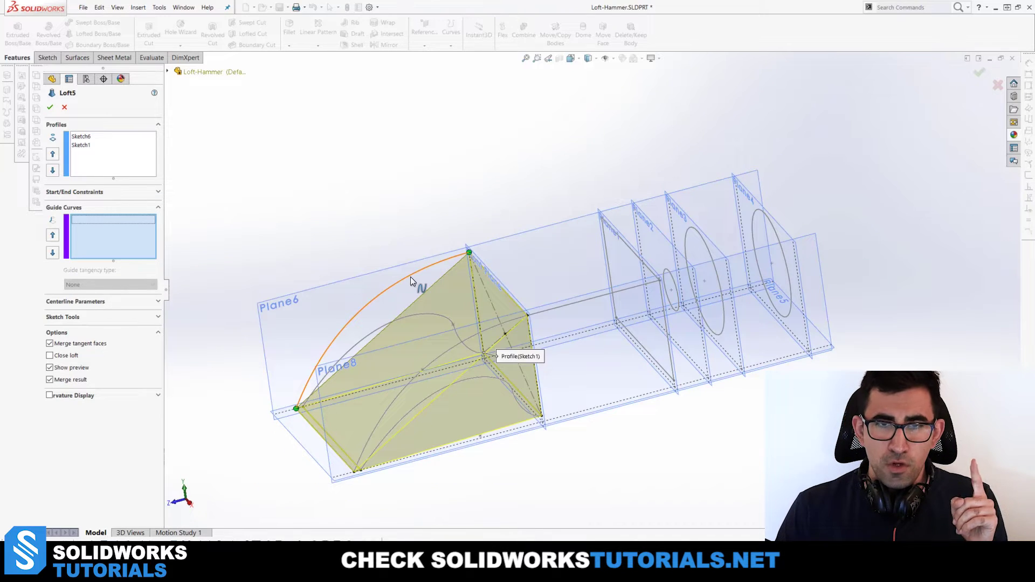
# Step: Add the upper and lower curves on Plane6 and Plane8 as the loft's four guide curves and create the claw loft
pyautogui.click(409, 276)
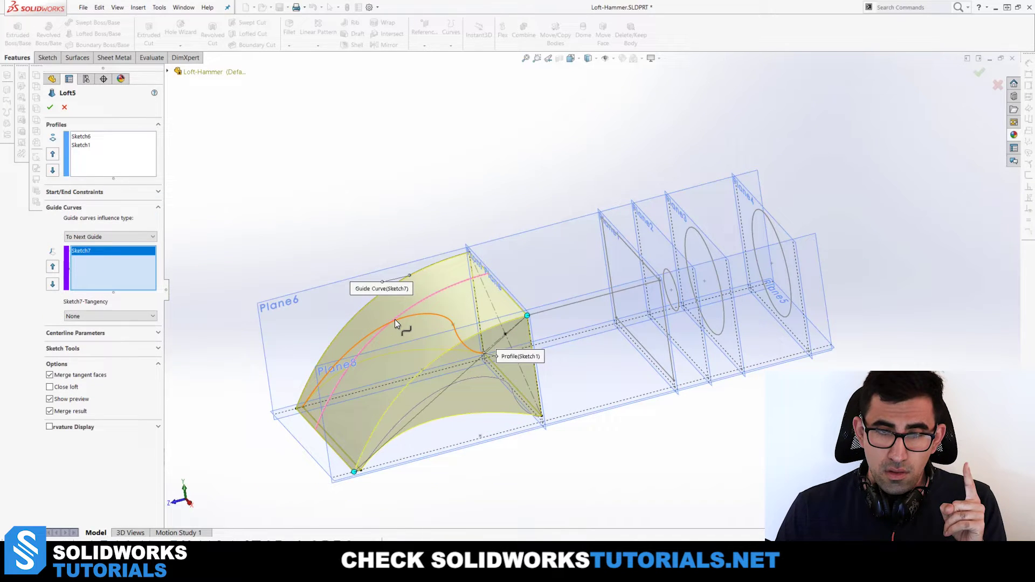
pyautogui.click(470, 338)
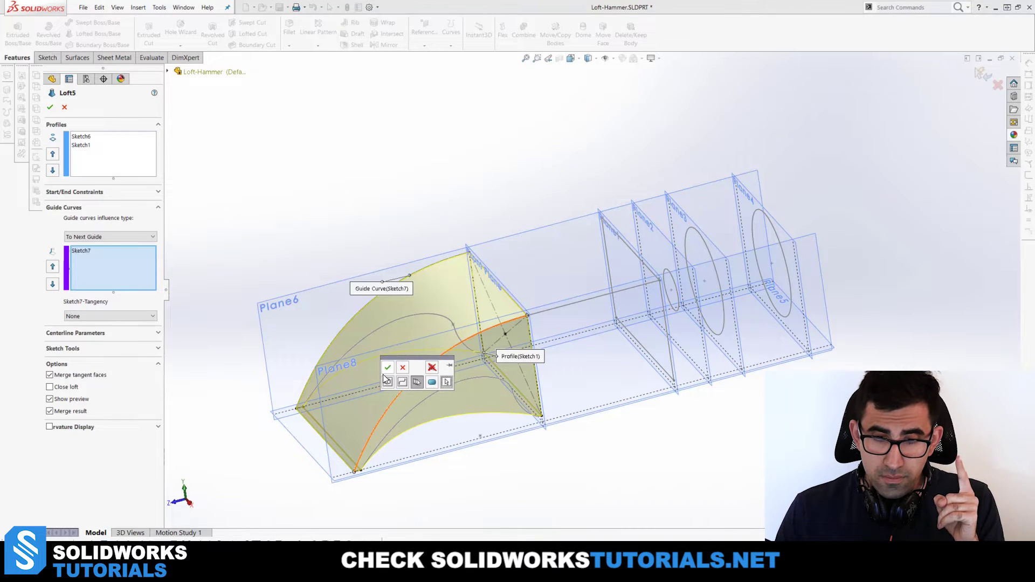
pyautogui.rightClick(410, 332)
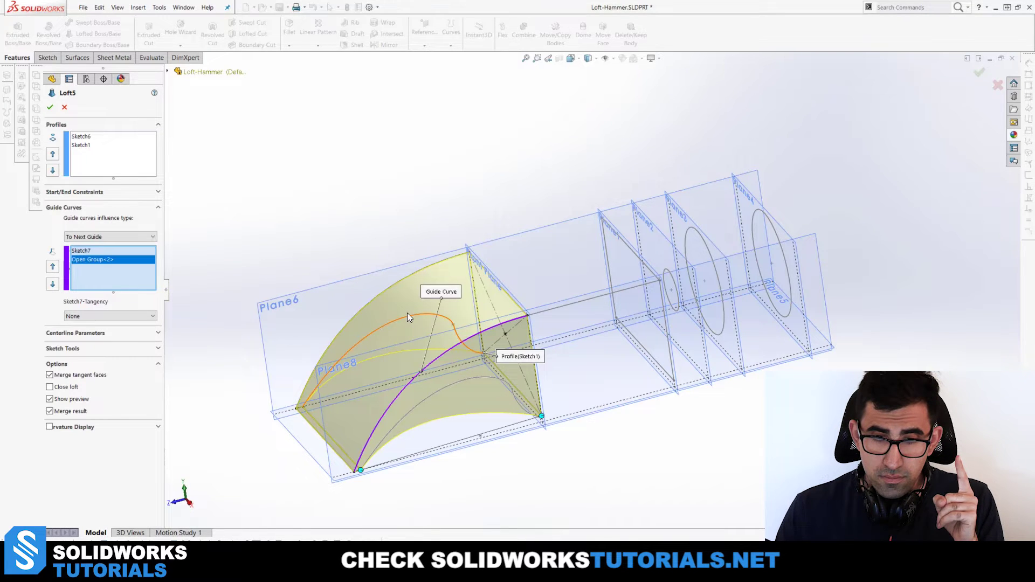
pyautogui.click(408, 318)
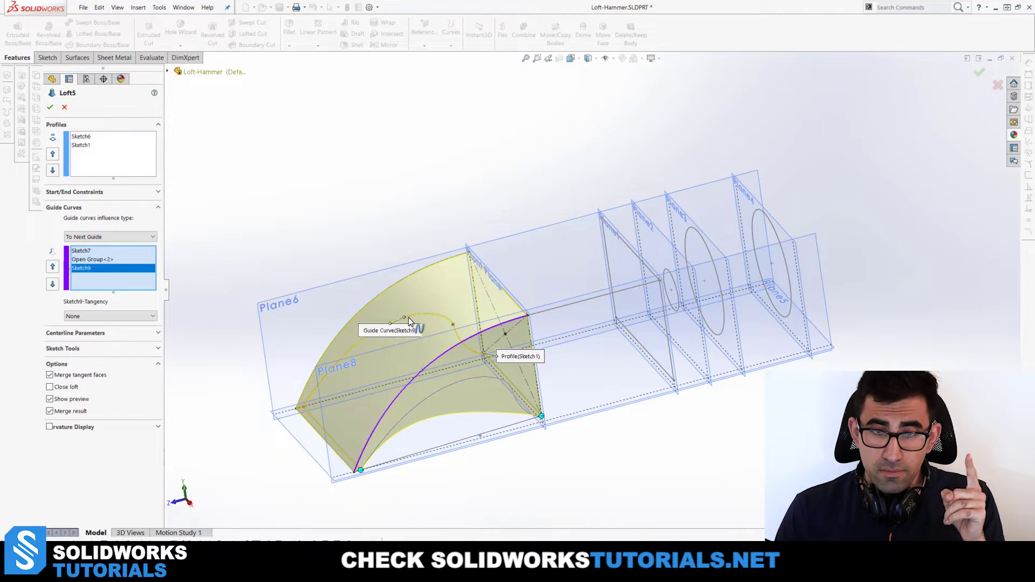
pyautogui.click(451, 384)
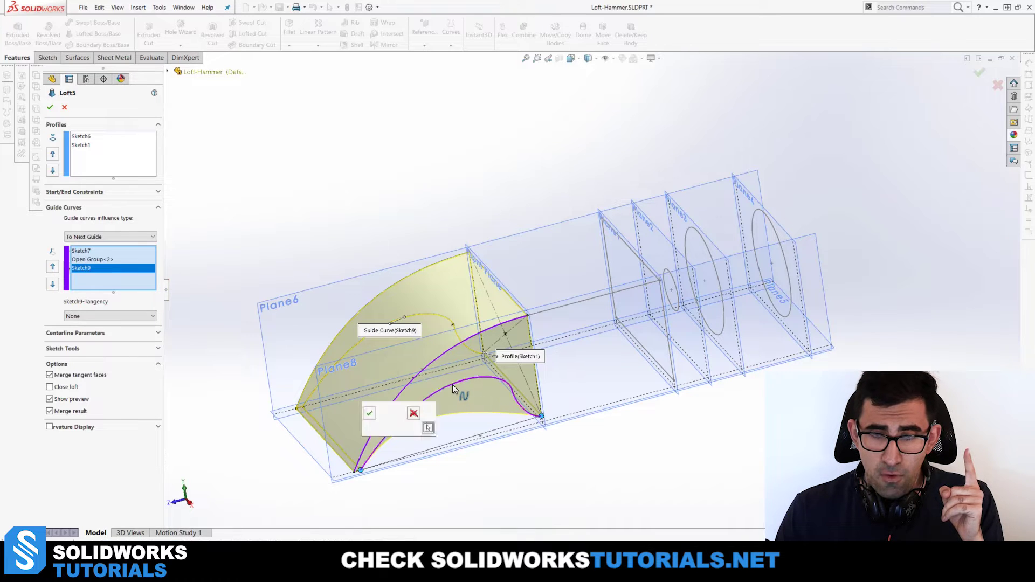
pyautogui.click(369, 413)
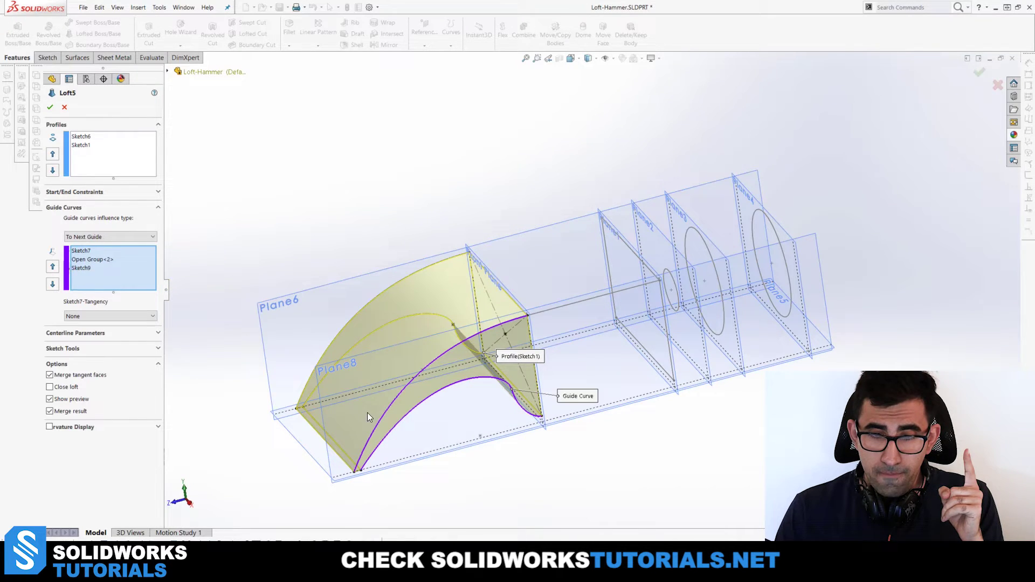
pyautogui.click(51, 106)
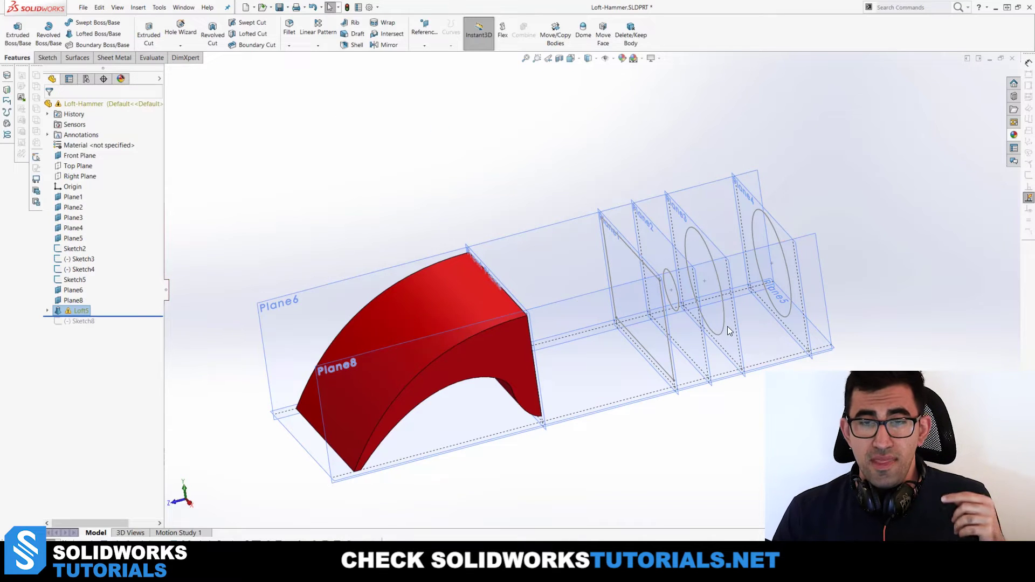
# Step: Start a lofted boss from the claw's square end face through Sketch2, Sketch3, Sketch4 and Sketch5 as profiles
pyautogui.moveTo(727, 325); pyautogui.dragTo(664, 374, button='middle')
pyautogui.press('Escape')
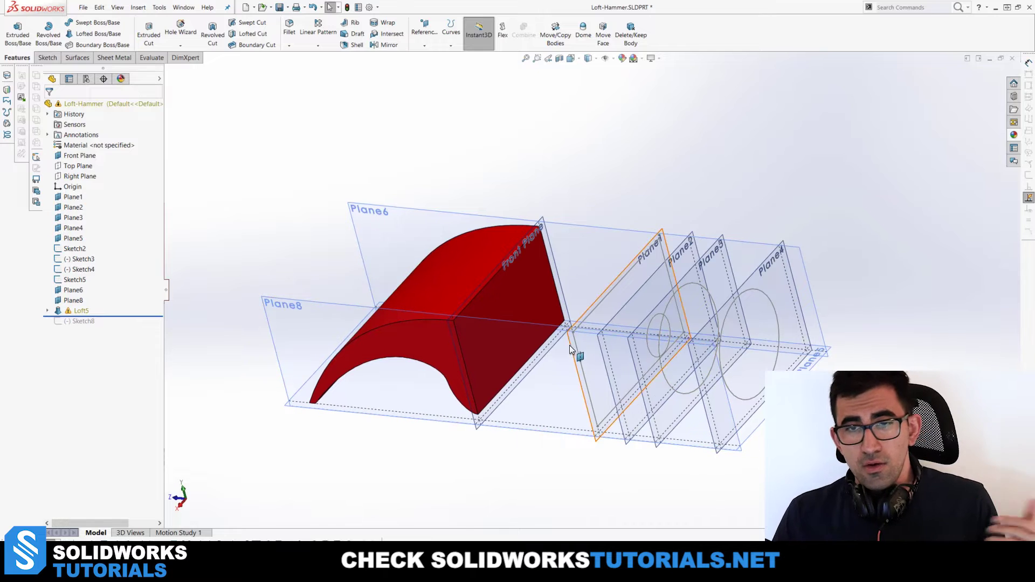
pyautogui.click(535, 300)
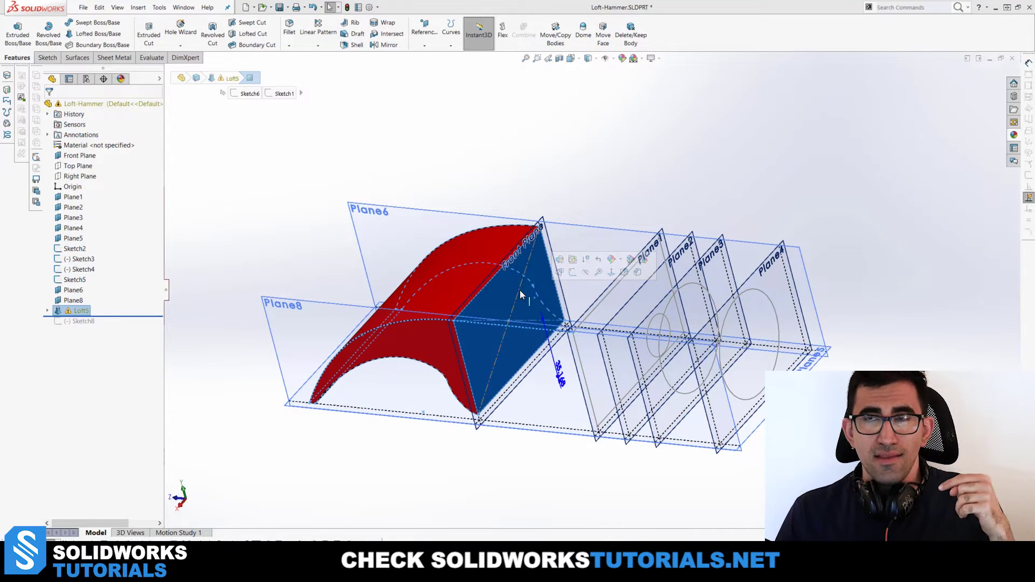
pyautogui.click(78, 35)
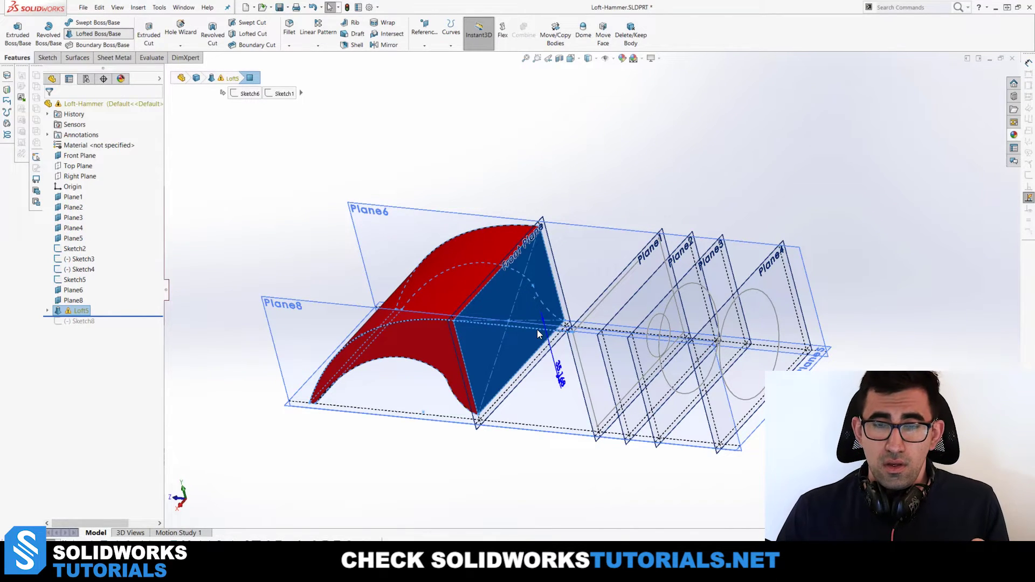
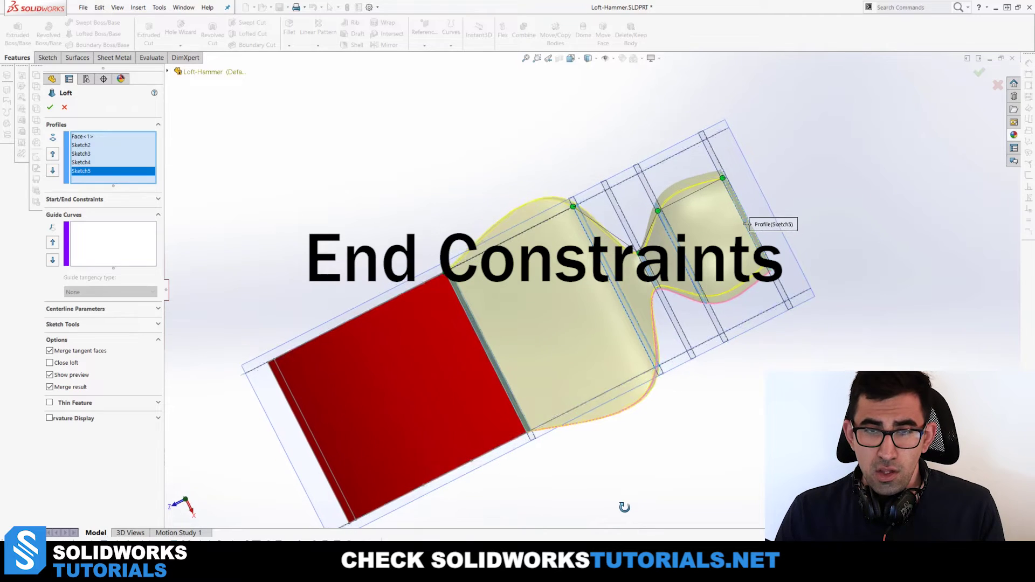
# Step: Set the loft's start constraint to Normal To Profile and create the hammer head loft
pyautogui.scroll(-8, 541, 464)
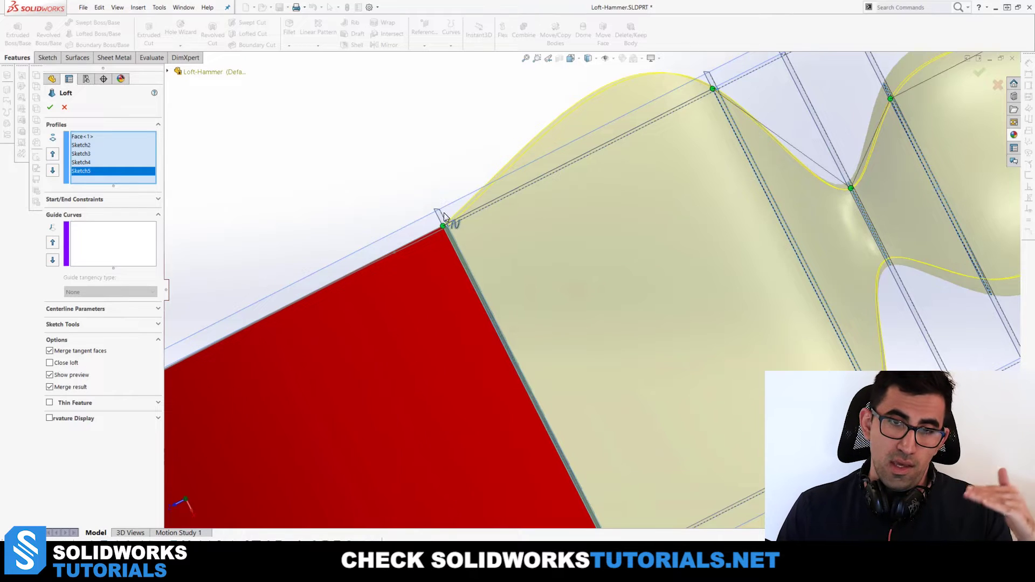
pyautogui.scroll(5, 420, 247)
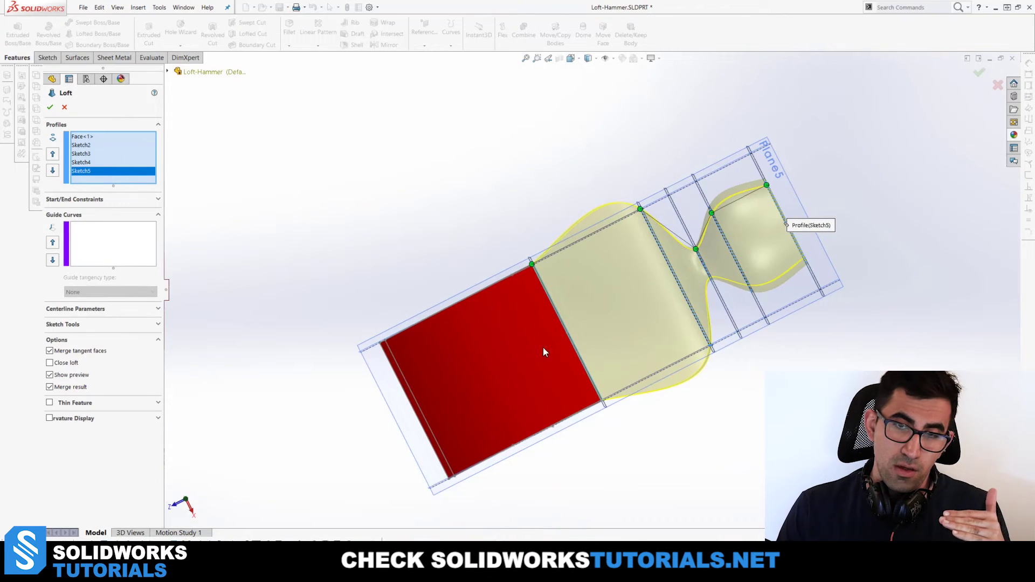
pyautogui.moveTo(546, 351); pyautogui.dragTo(534, 294, button='middle')
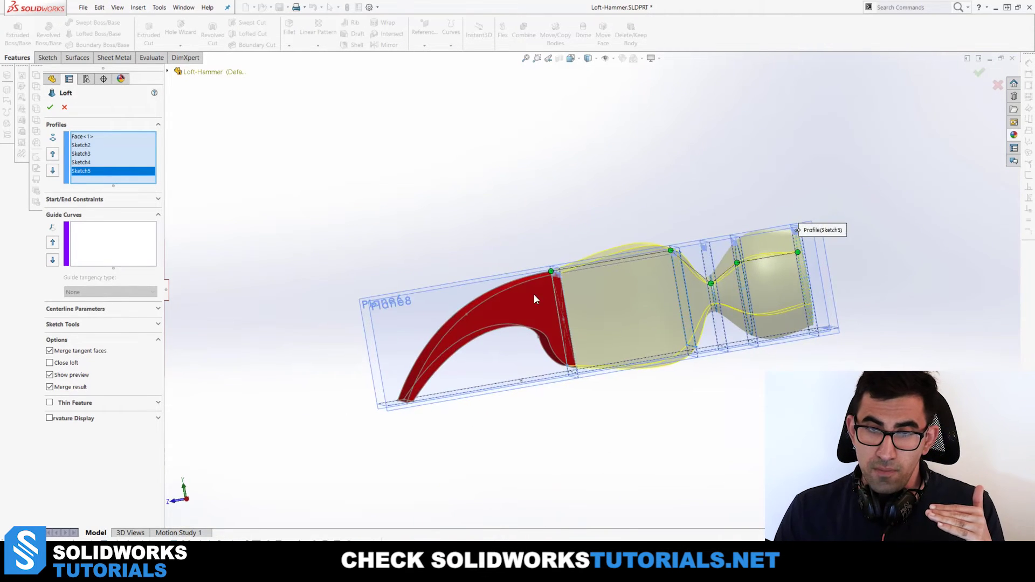
pyautogui.scroll(-5, 697, 266)
pyautogui.moveTo(690, 262); pyautogui.dragTo(694, 307, button='middle')
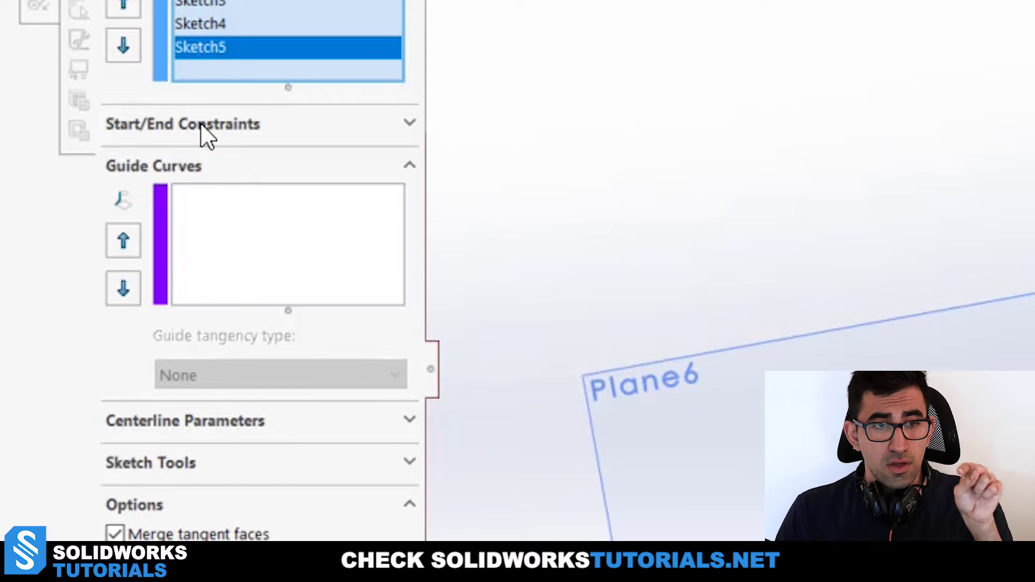
pyautogui.click(200, 123)
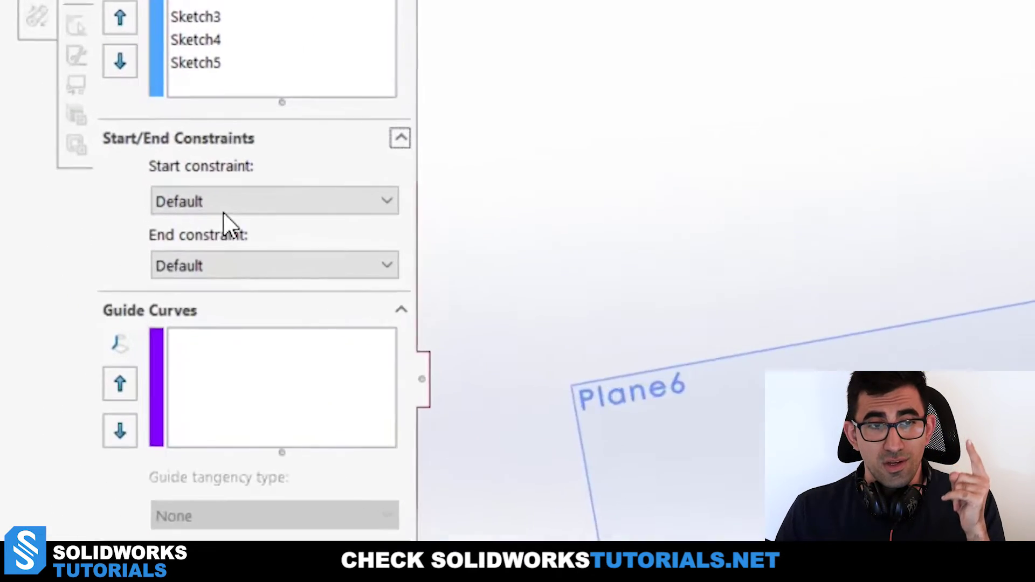
pyautogui.click(90, 224)
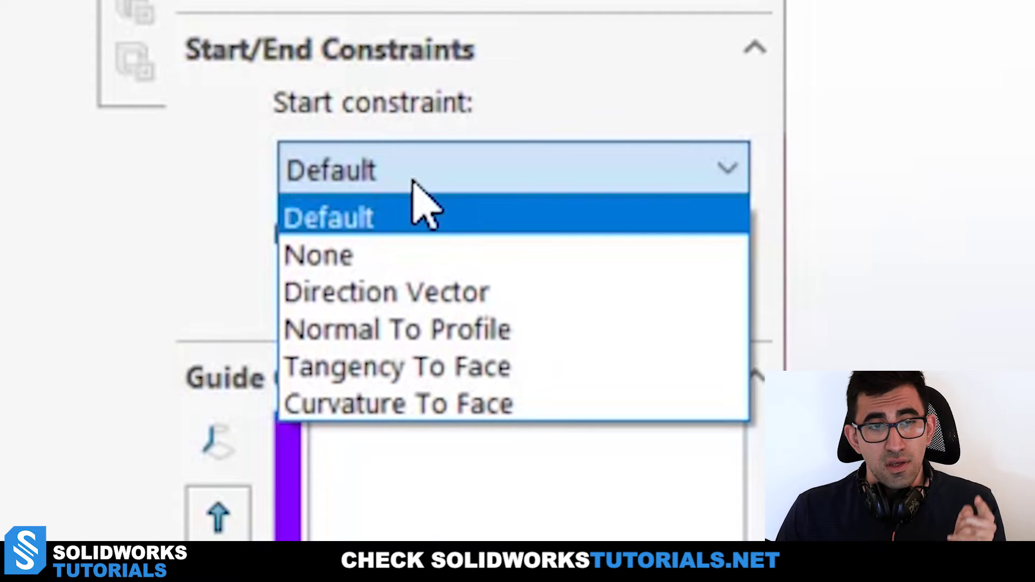
pyautogui.click(560, 328)
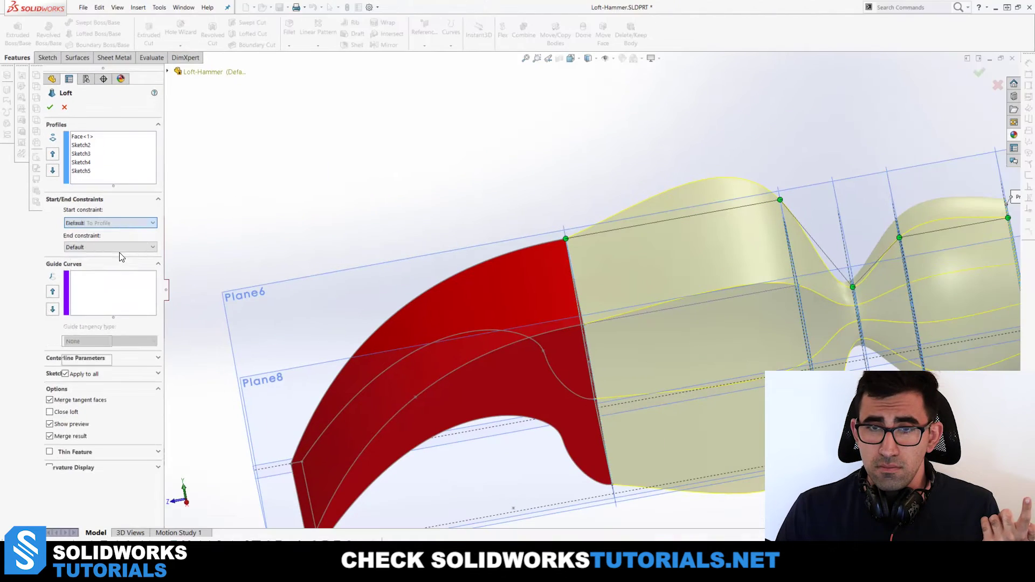
pyautogui.scroll(-2, 594, 249)
pyautogui.moveTo(594, 246); pyautogui.dragTo(612, 428, button='middle')
pyautogui.scroll(5, 612, 428)
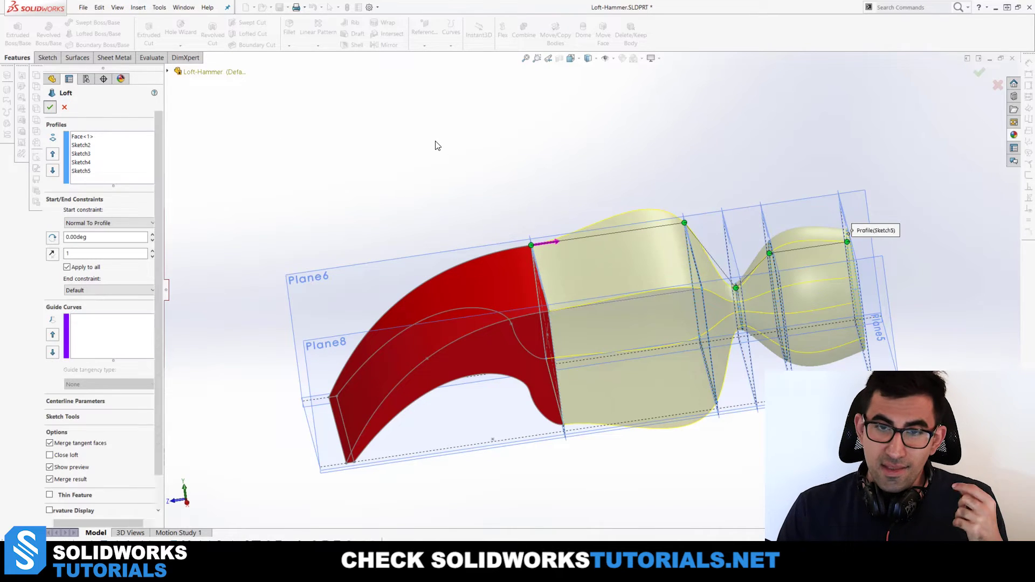
pyautogui.press('Return')
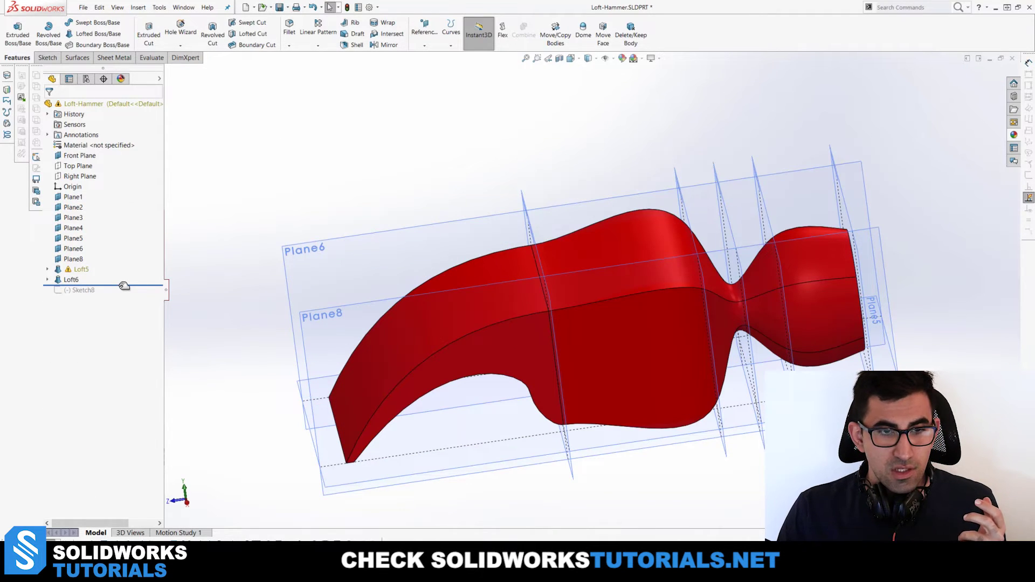
# Step: Roll the model forward past Sketch8 and extrude-cut that sketch Through All - Both to split the claw
pyautogui.moveTo(124, 286); pyautogui.dragTo(113, 300)
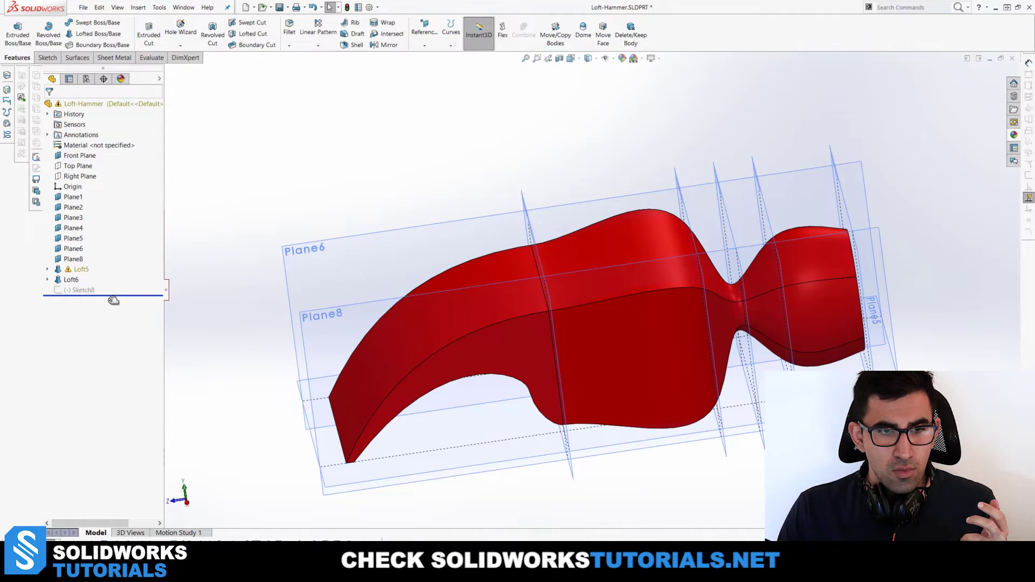
pyautogui.click(81, 290)
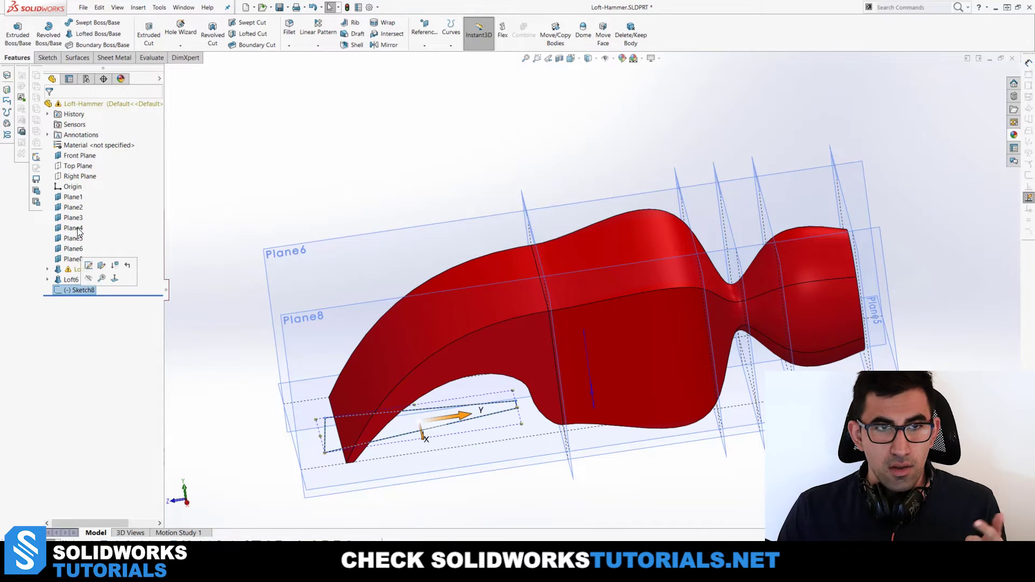
pyautogui.click(149, 33)
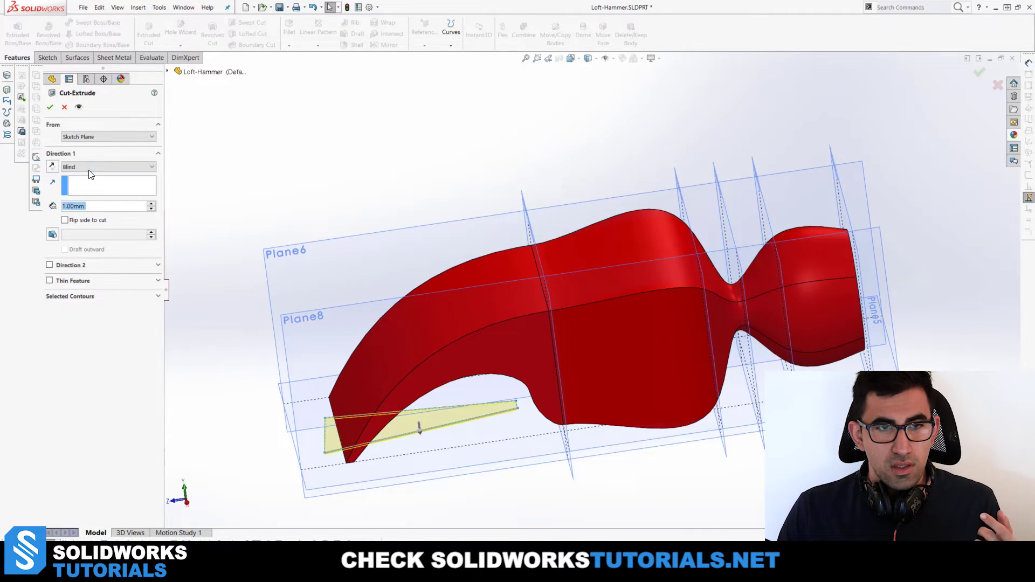
pyautogui.click(102, 167)
pyautogui.click(95, 191)
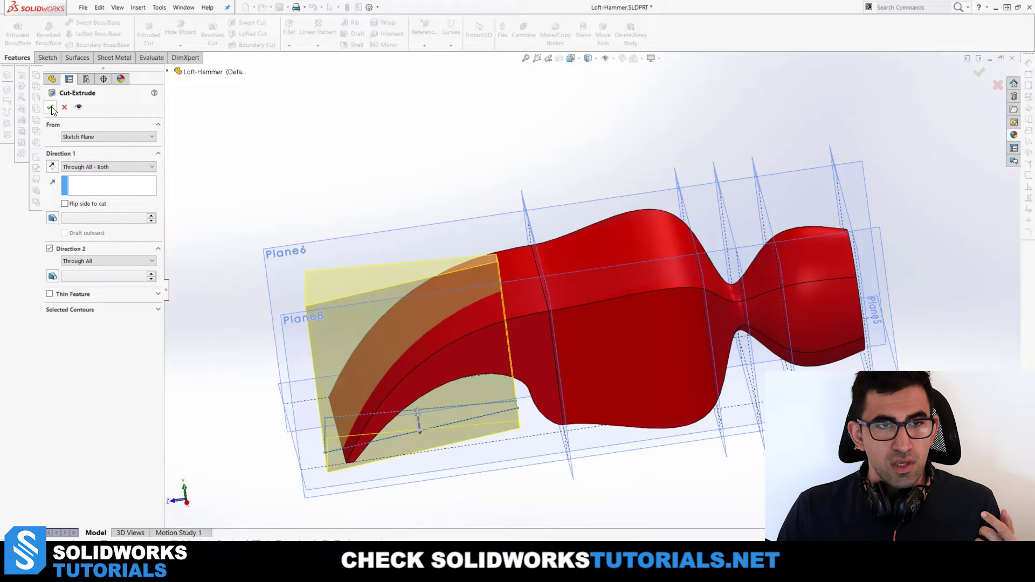
pyautogui.press('Return')
pyautogui.moveTo(581, 261); pyautogui.dragTo(522, 328, button='middle')
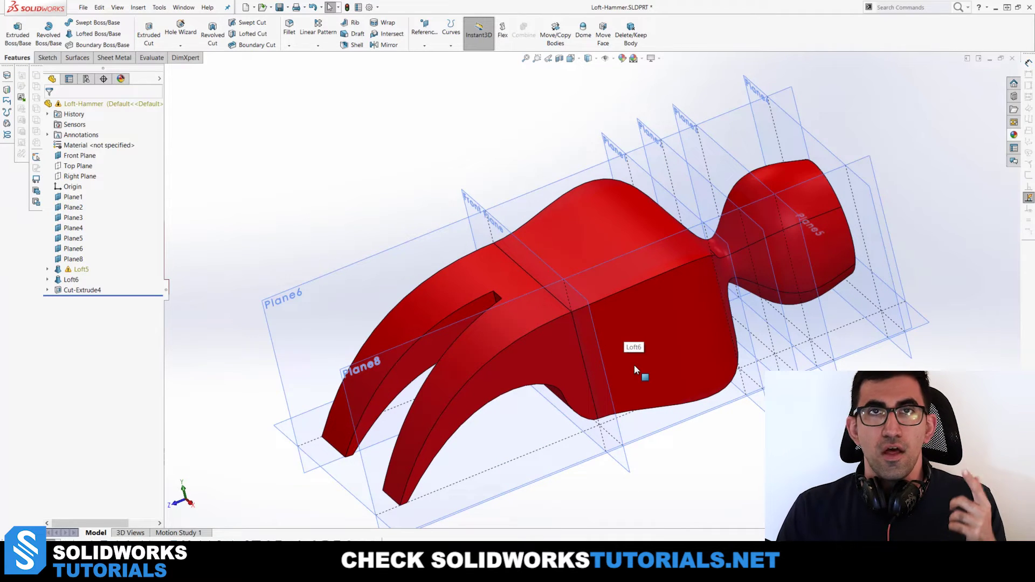
pyautogui.scroll(2, 635, 366)
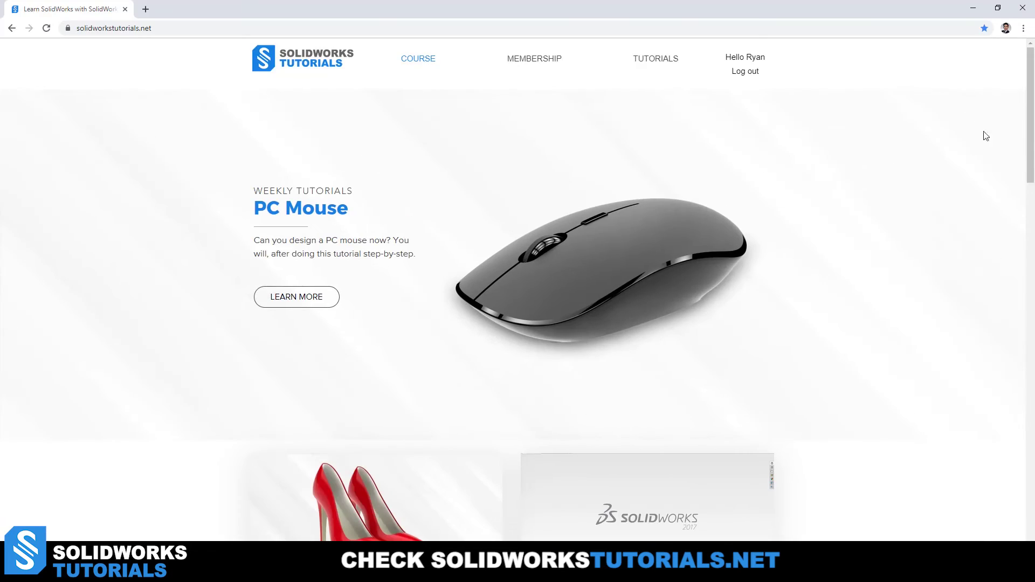
# Step: In the browser, open the Product Design tutorials on solidworkstutorials.net and read through the wearable camcorder Part 1 article
pyautogui.moveTo(1031, 98)
pyautogui.mouseDown()
pyautogui.moveTo(1027, 433)
pyautogui.moveTo(1030, 93)
pyautogui.mouseUp()
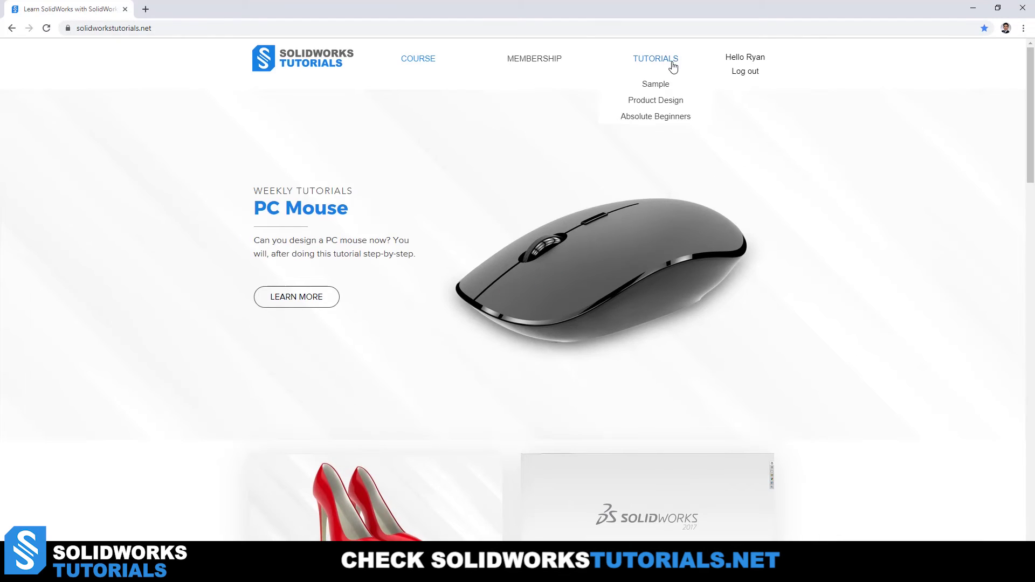
pyautogui.click(669, 107)
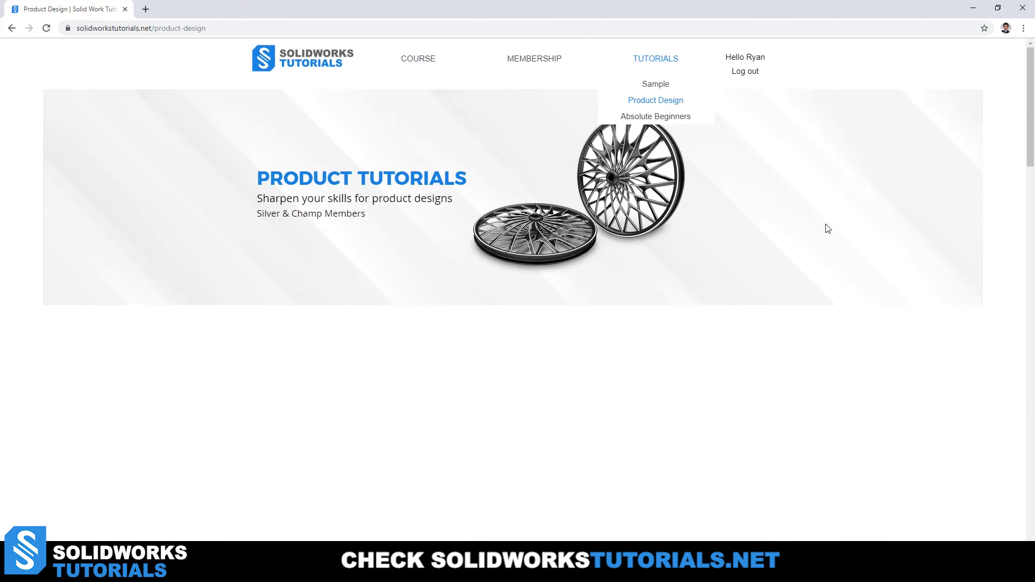
pyautogui.moveTo(1031, 114); pyautogui.dragTo(989, 203)
pyautogui.click(203, 337)
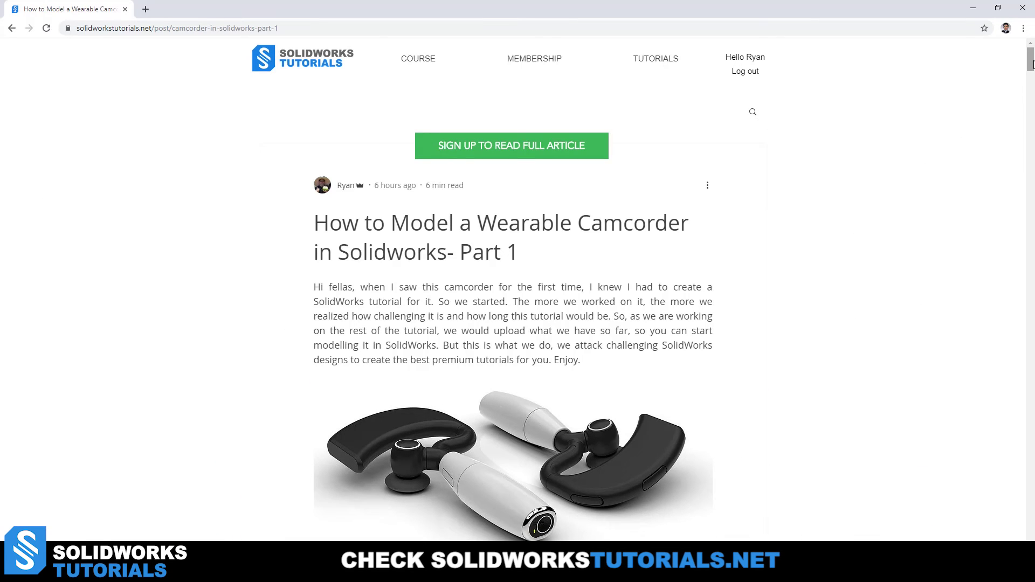
pyautogui.moveTo(1031, 64)
pyautogui.mouseDown()
pyautogui.moveTo(1016, 88)
pyautogui.moveTo(1008, 380)
pyautogui.mouseUp()
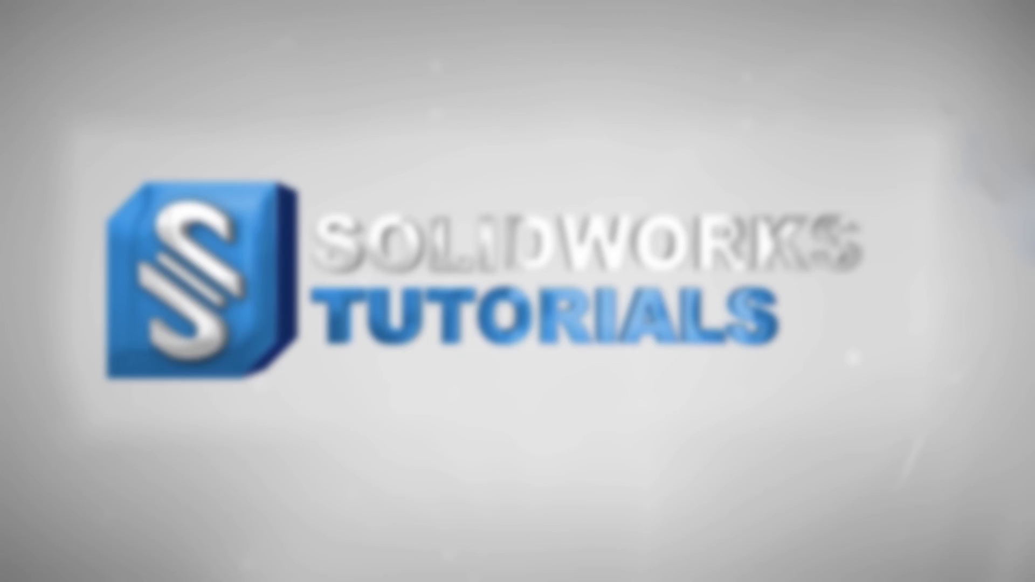